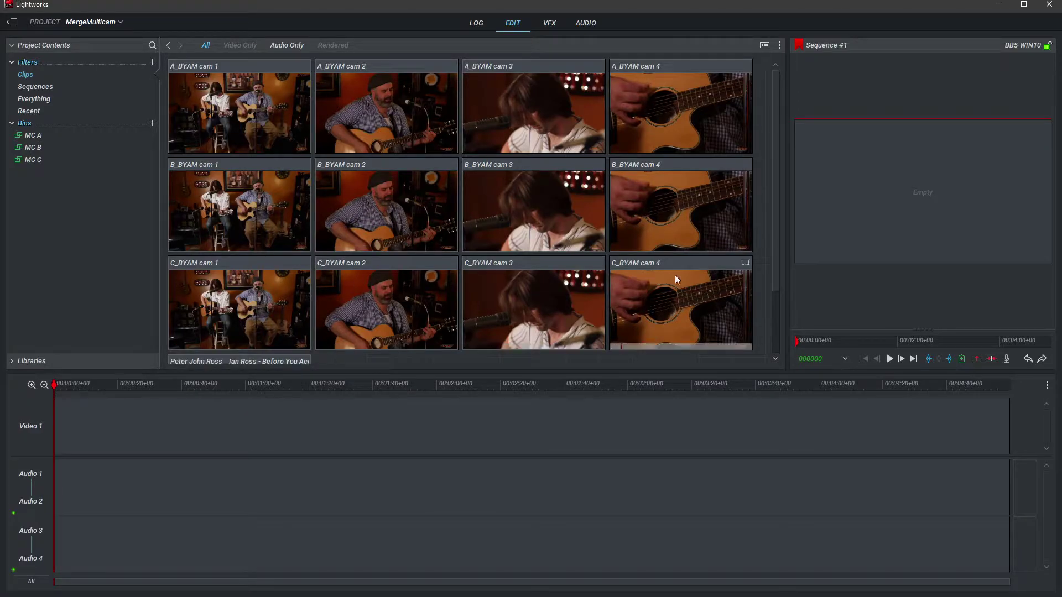
# - Review the project's clips and the contents of the multicam bins MC A, MC B and MC C
pyautogui.moveTo(777, 241); pyautogui.dragTo(778, 331)
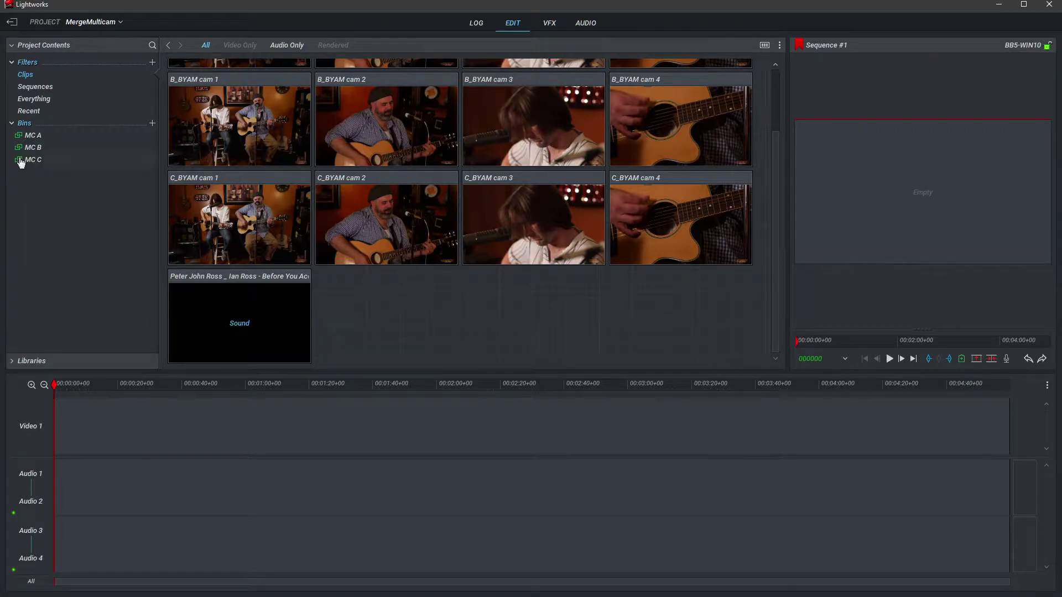
pyautogui.click(28, 137)
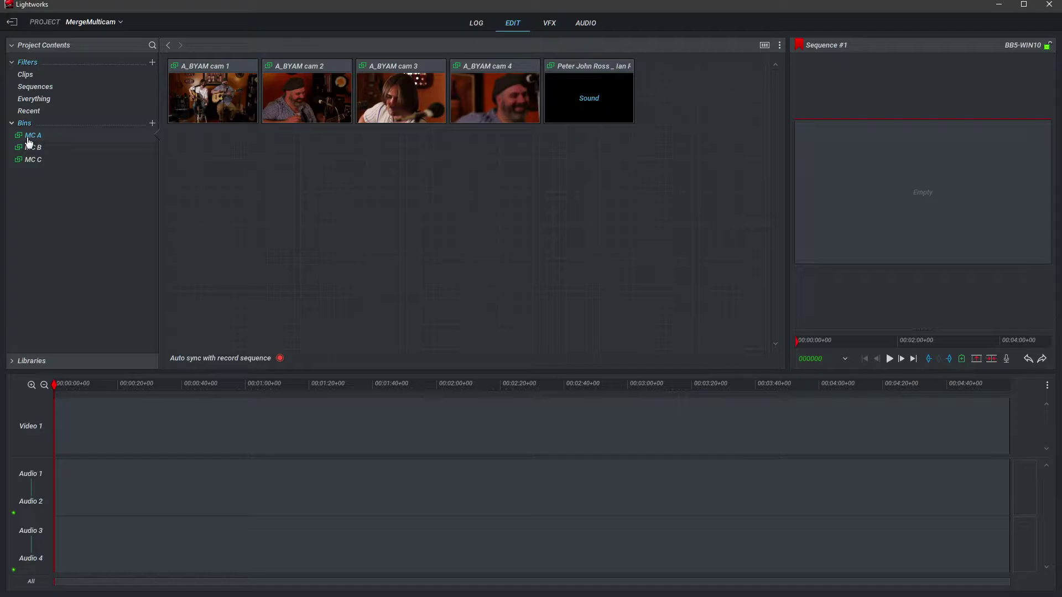
pyautogui.click(29, 150)
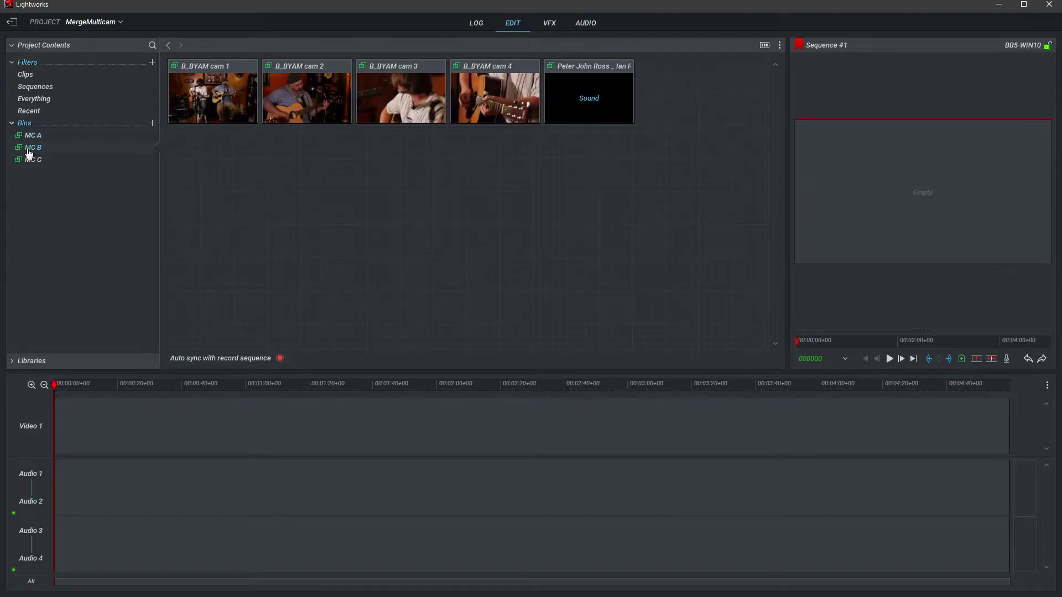
pyautogui.click(30, 161)
# - Create a multicam bin named Target from A_BYAM cam 1 and A_BYAM cam 2, synchronised using Current frames
pyautogui.click(26, 75)
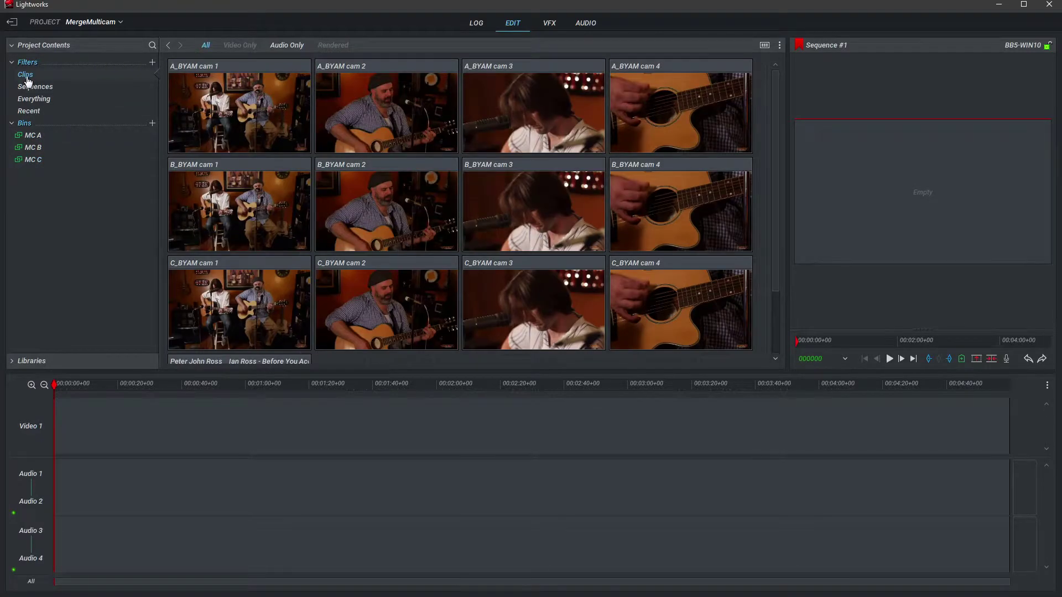
pyautogui.click(240, 97)
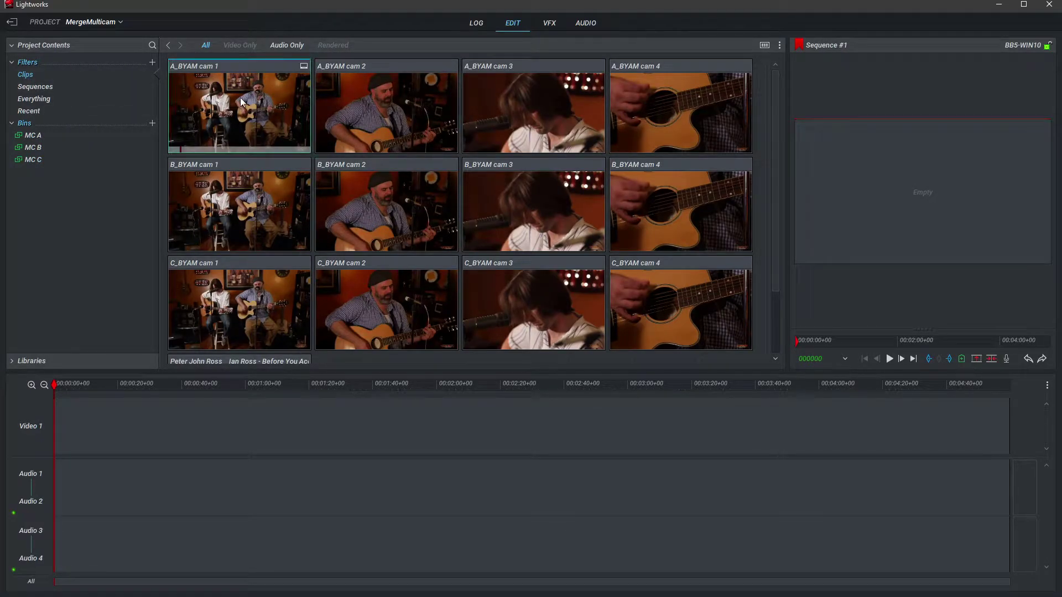
pyautogui.rightClick(392, 95)
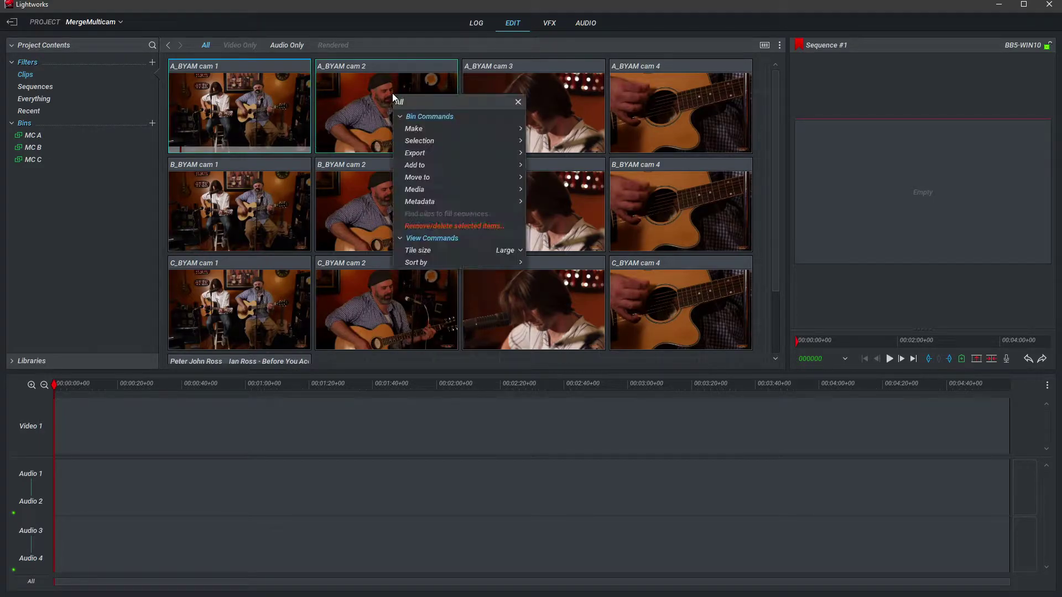
pyautogui.moveTo(413, 128)
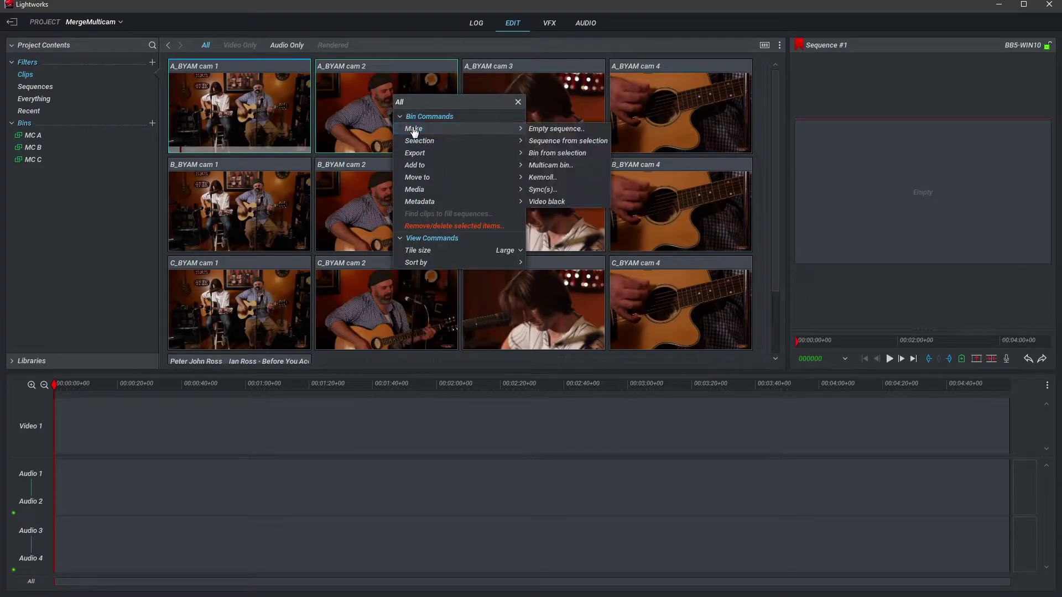
pyautogui.click(594, 168)
pyautogui.write('Tare')
pyautogui.press('BackSpace')
pyautogui.write('get')
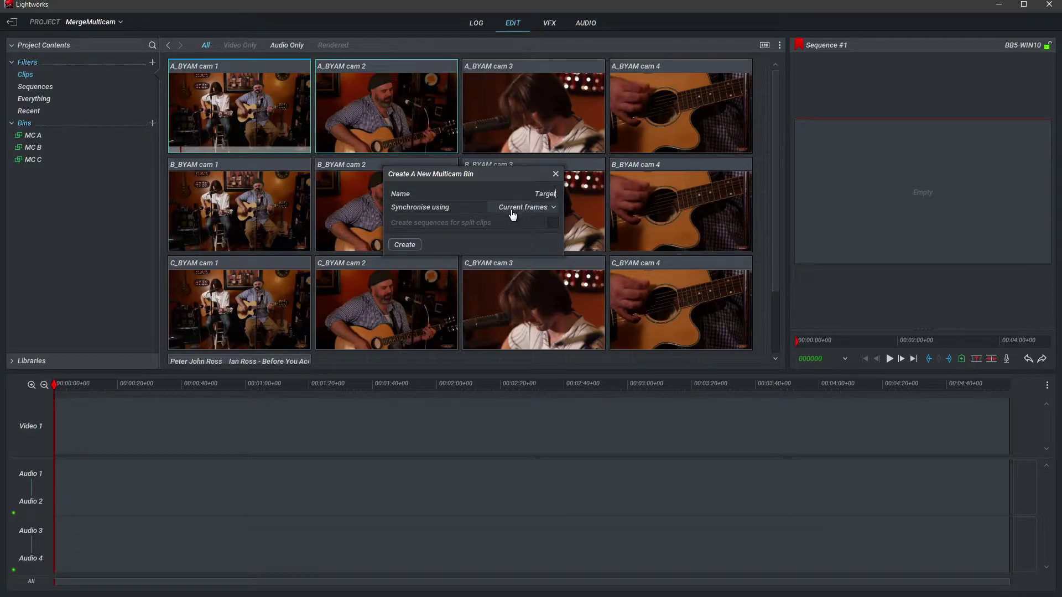
pyautogui.click(401, 246)
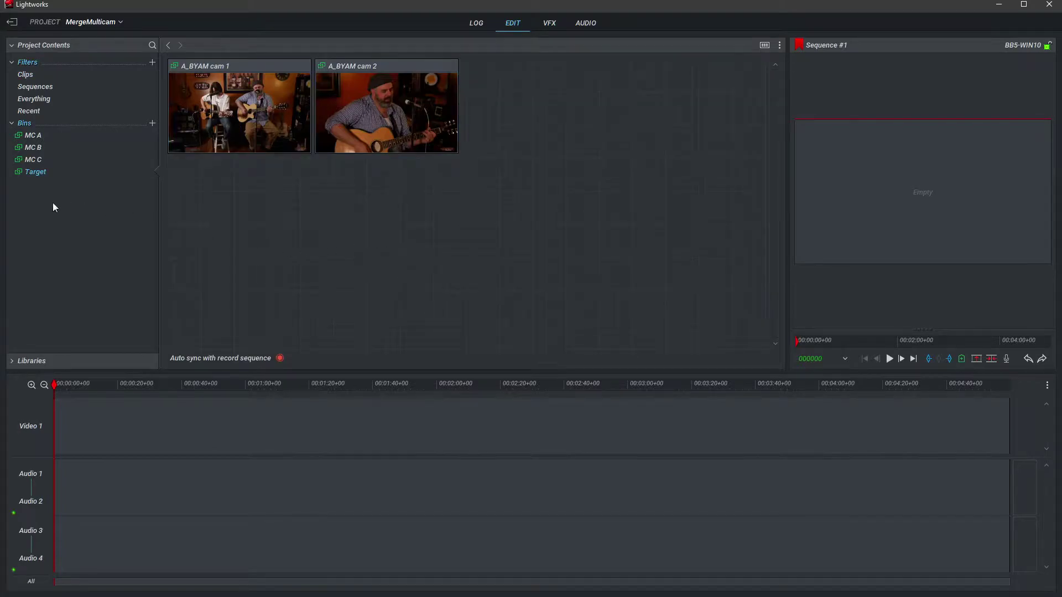
# - Remove A_BYAM cam 1 and A_BYAM cam 2 from the Target bin, confirming each removal
pyautogui.click(303, 67)
pyautogui.click(538, 232)
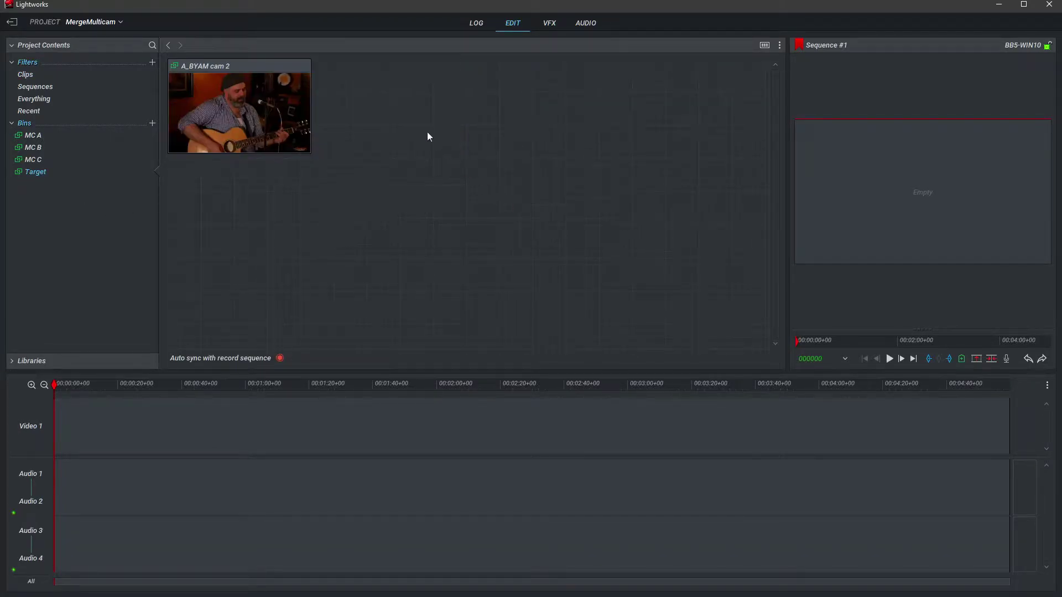
pyautogui.click(303, 67)
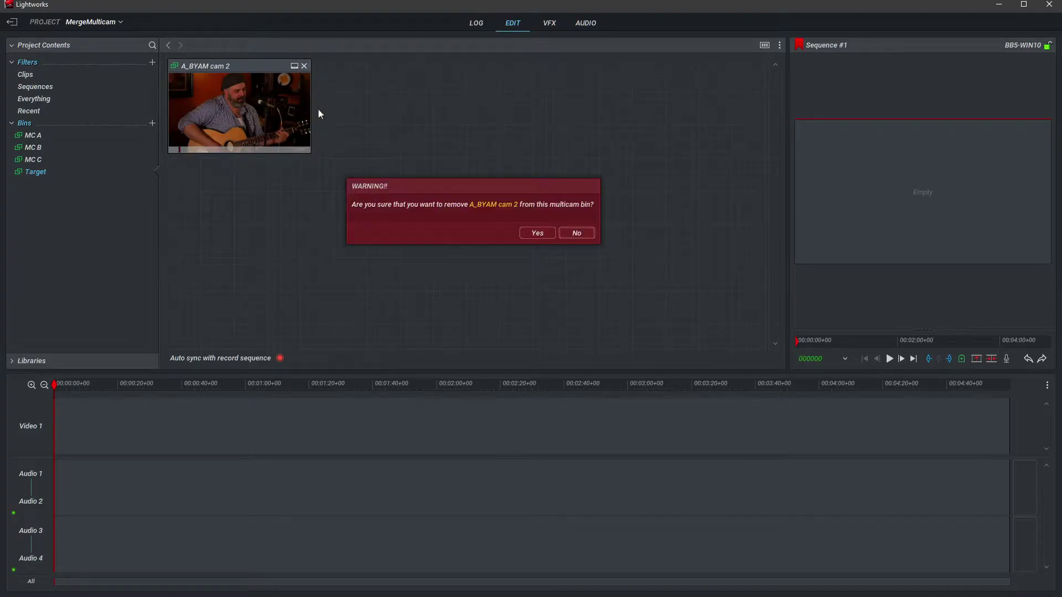
pyautogui.click(532, 233)
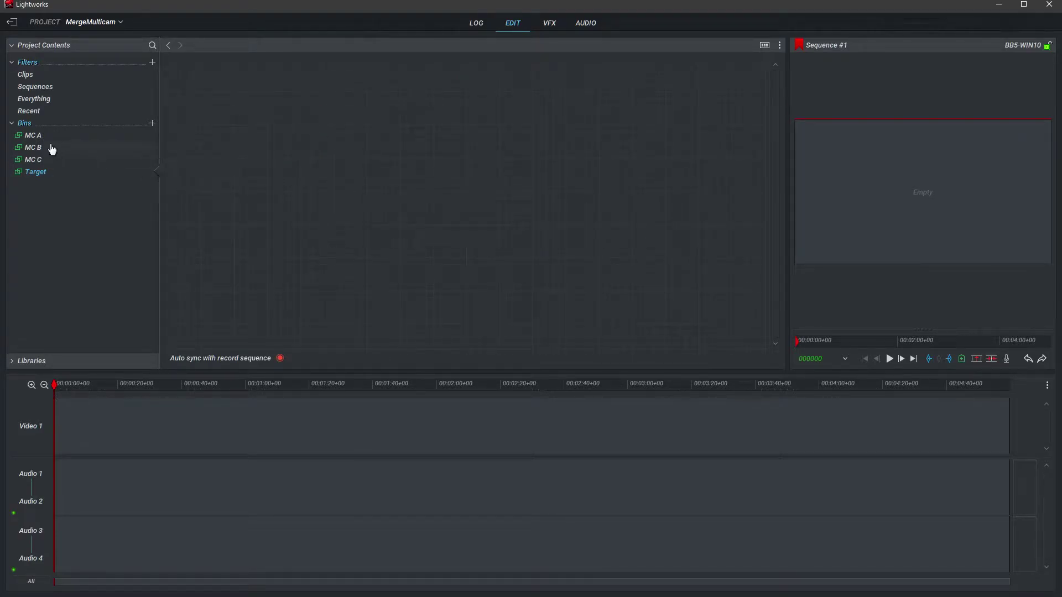
# - Cue the synced clips in bin MC A to their start and copy all of them, including the sound clip, into Target
pyautogui.click(31, 138)
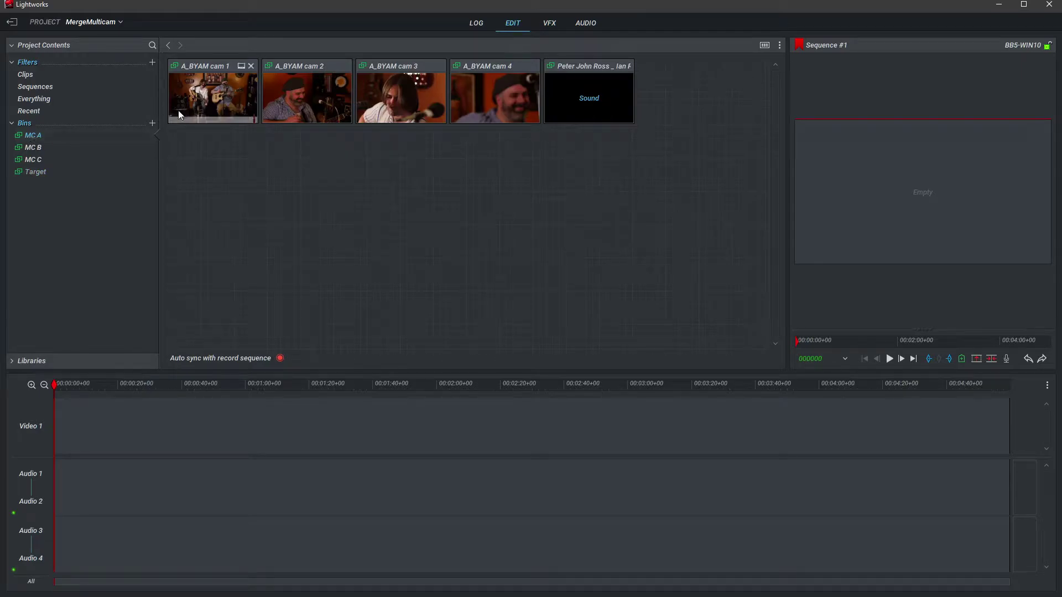
pyautogui.moveTo(606, 101)
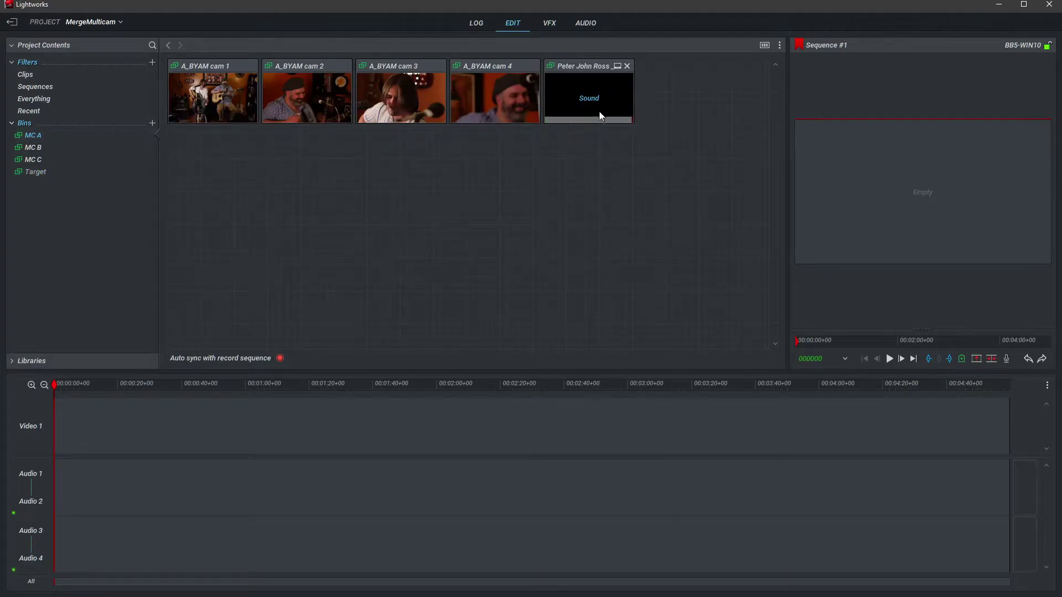
pyautogui.click(601, 119)
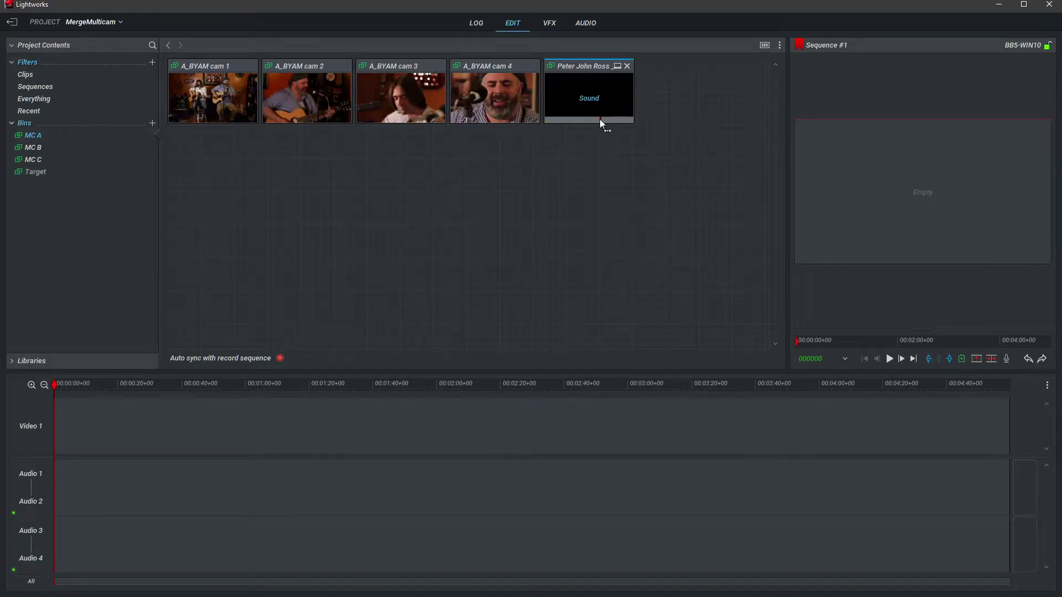
pyautogui.press('Home')
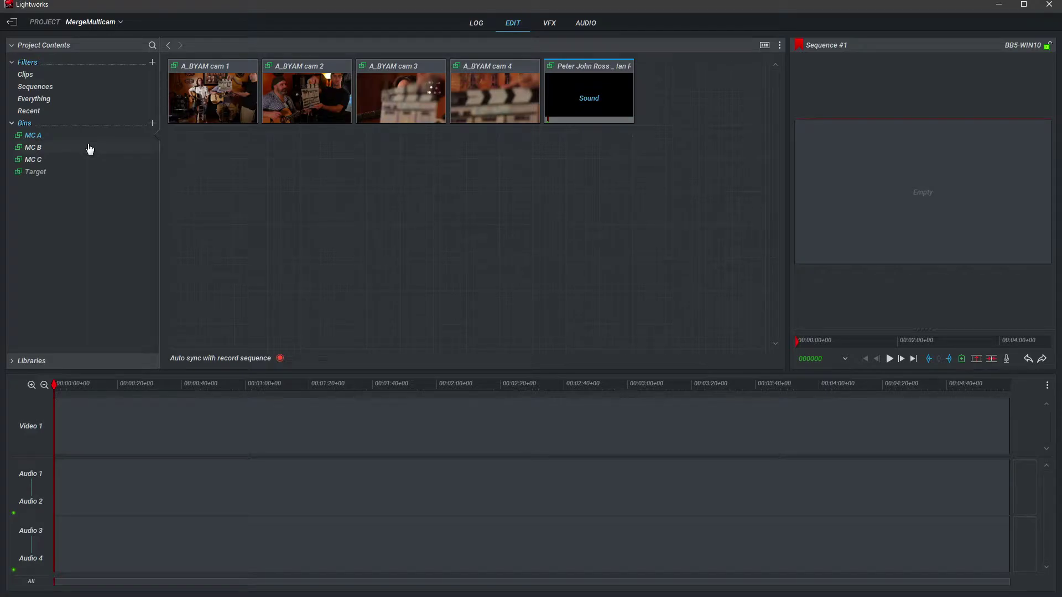
pyautogui.click(203, 97)
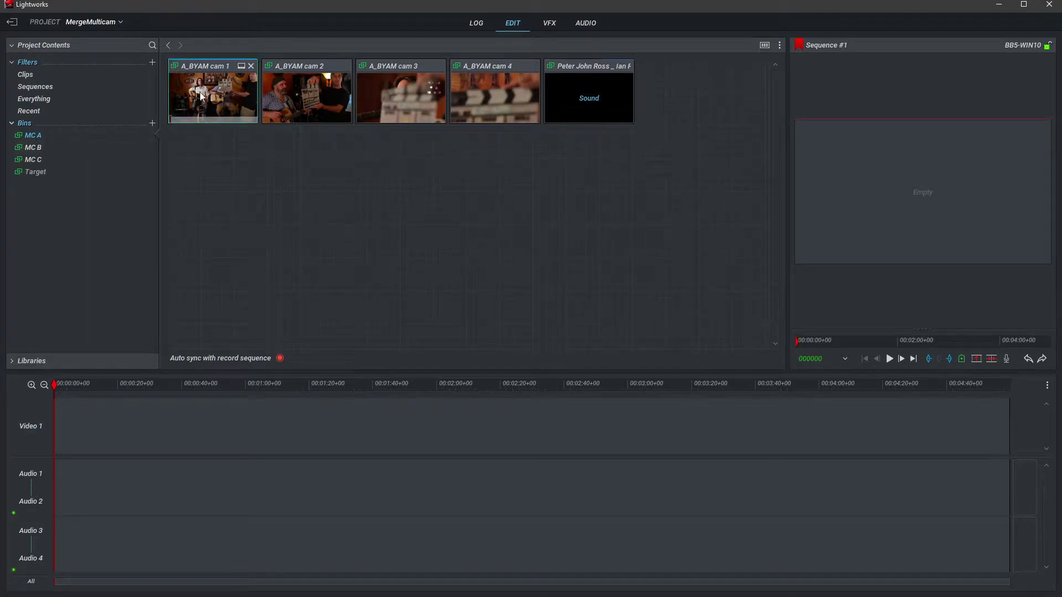
pyautogui.keyDown('shift'); pyautogui.click(596, 91); pyautogui.keyUp('shift')
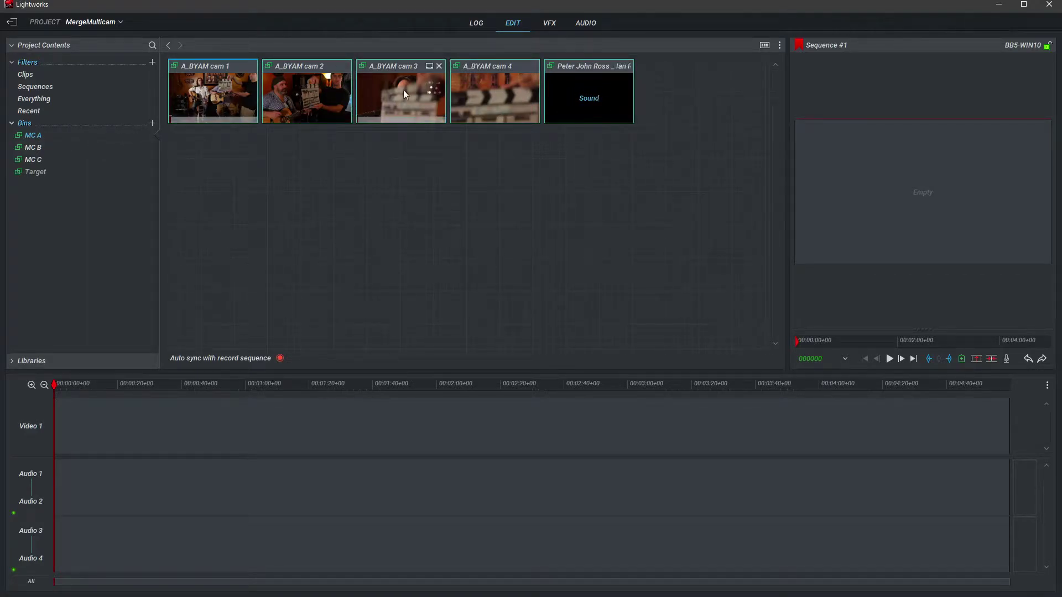
pyautogui.moveTo(217, 95); pyautogui.dragTo(105, 182)
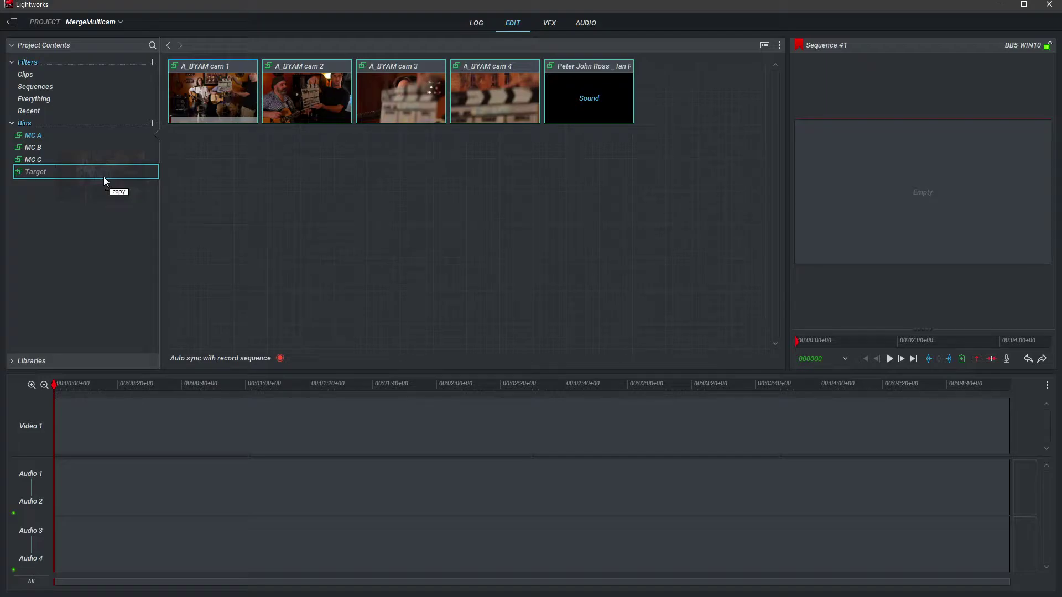
pyautogui.moveTo(104, 178); pyautogui.dragTo(104, 179)
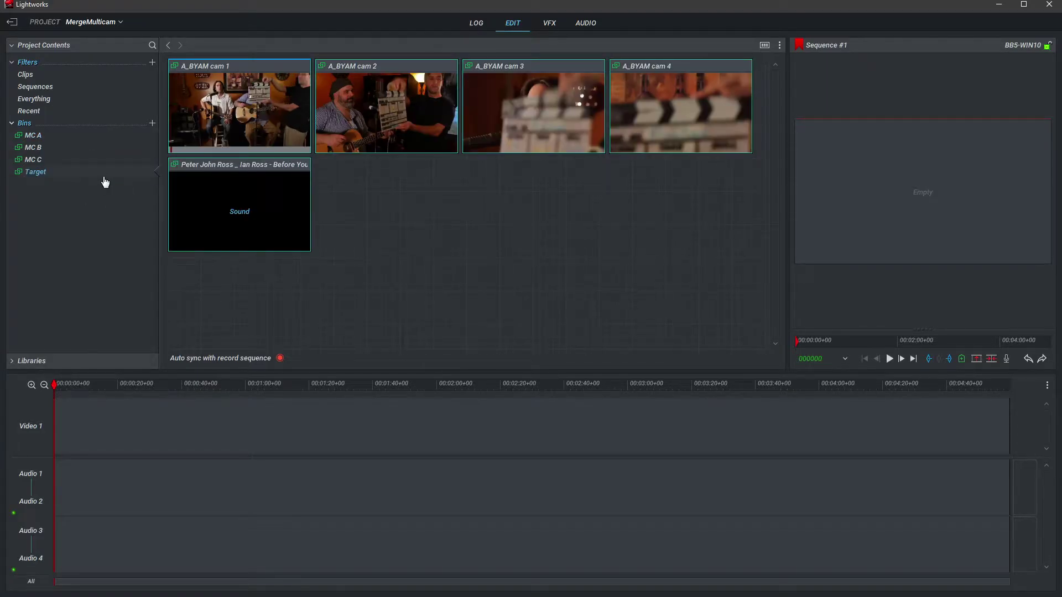
# - Cue the synced clips in bin MC B to their start and copy all of them, including the sound clip, into Target
pyautogui.click(42, 152)
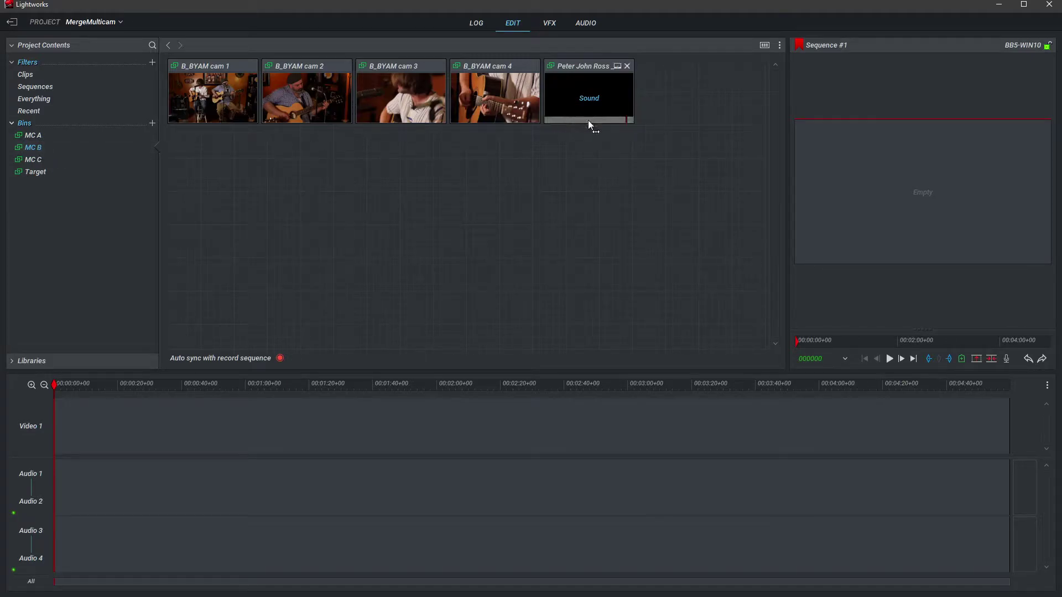
pyautogui.click(588, 120)
pyautogui.press('Home')
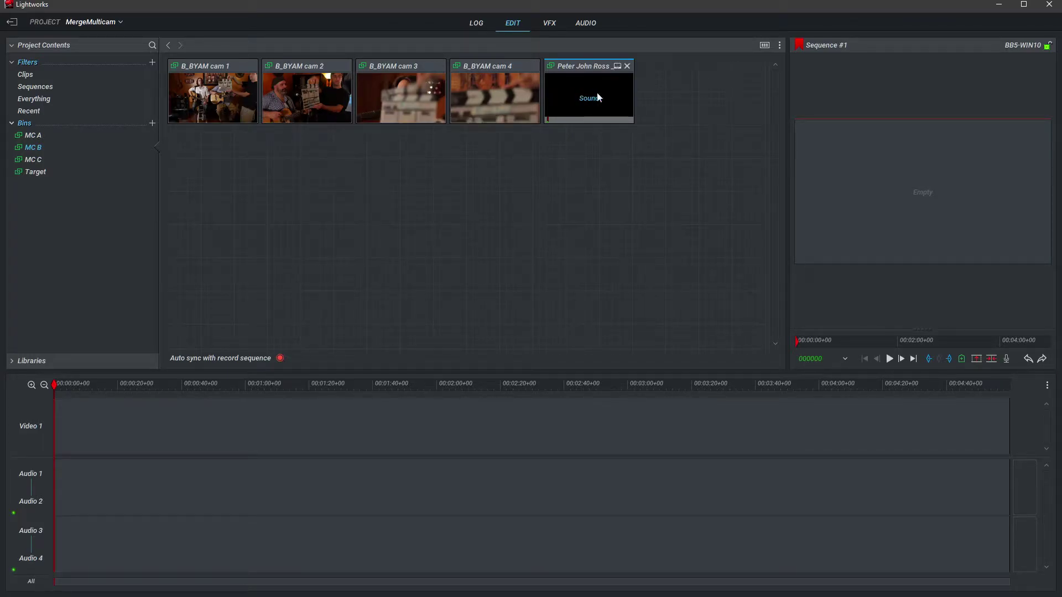
pyautogui.click(597, 97)
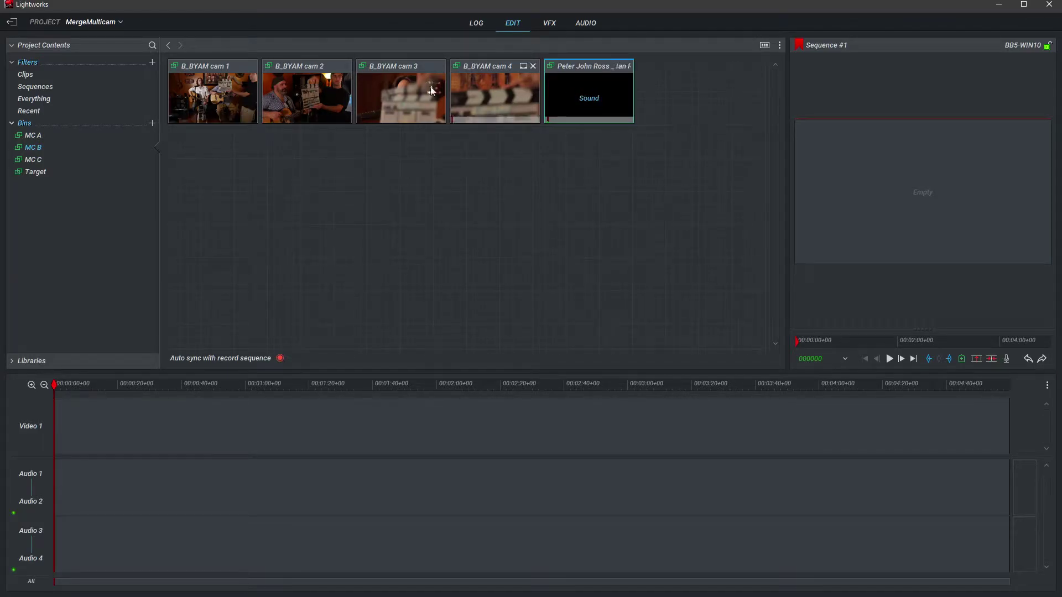
pyautogui.keyDown('shift'); pyautogui.click(214, 91); pyautogui.keyUp('shift')
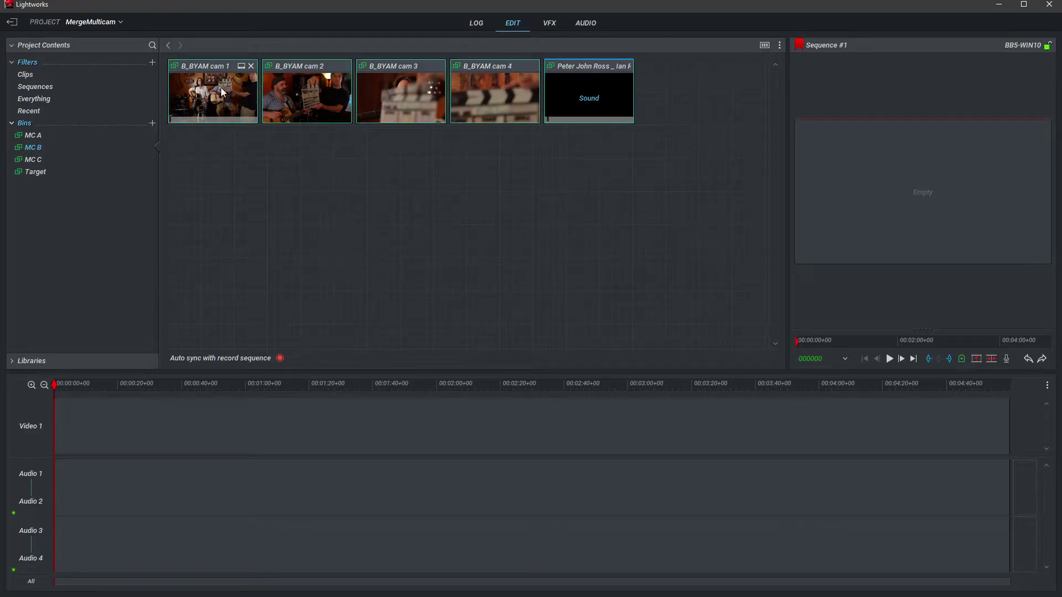
pyautogui.moveTo(220, 87); pyautogui.dragTo(114, 178)
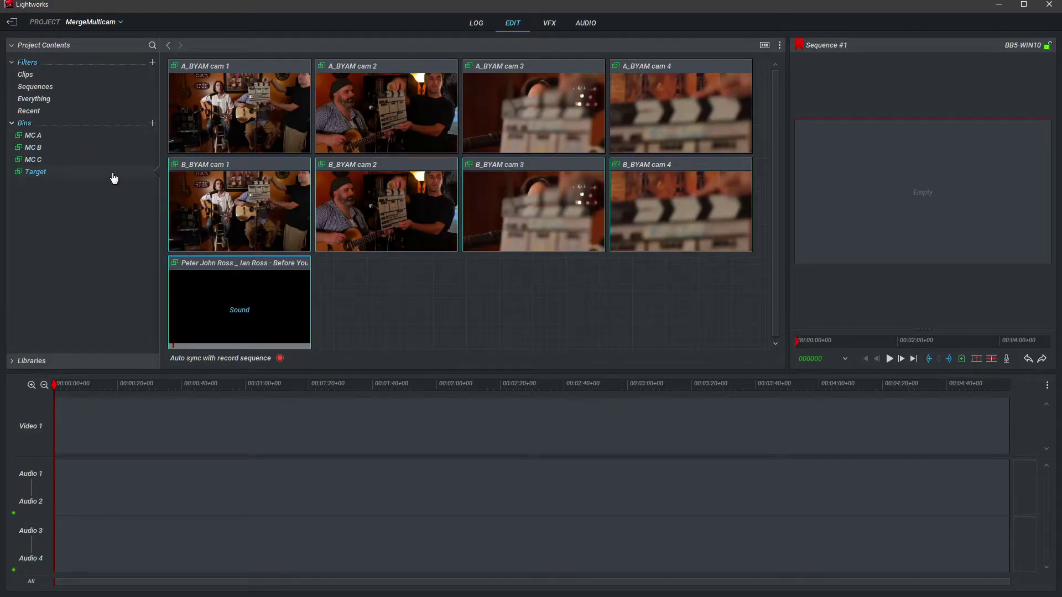
# - Copy all clips of bin MC C, cued to their start and including the sound clip, into Target
pyautogui.click(44, 160)
pyautogui.moveTo(586, 122)
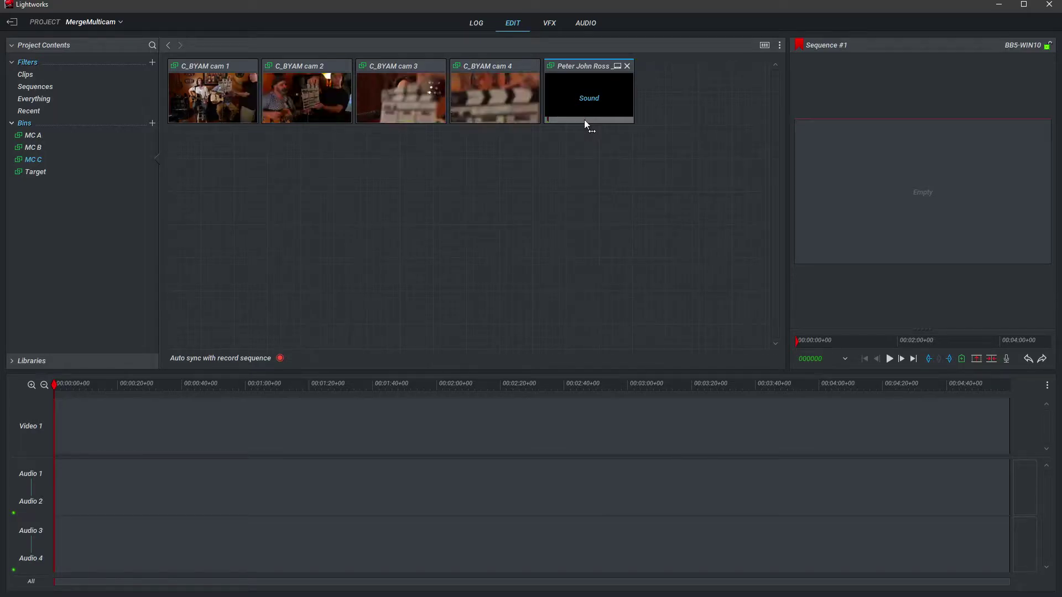
pyautogui.moveTo(223, 95)
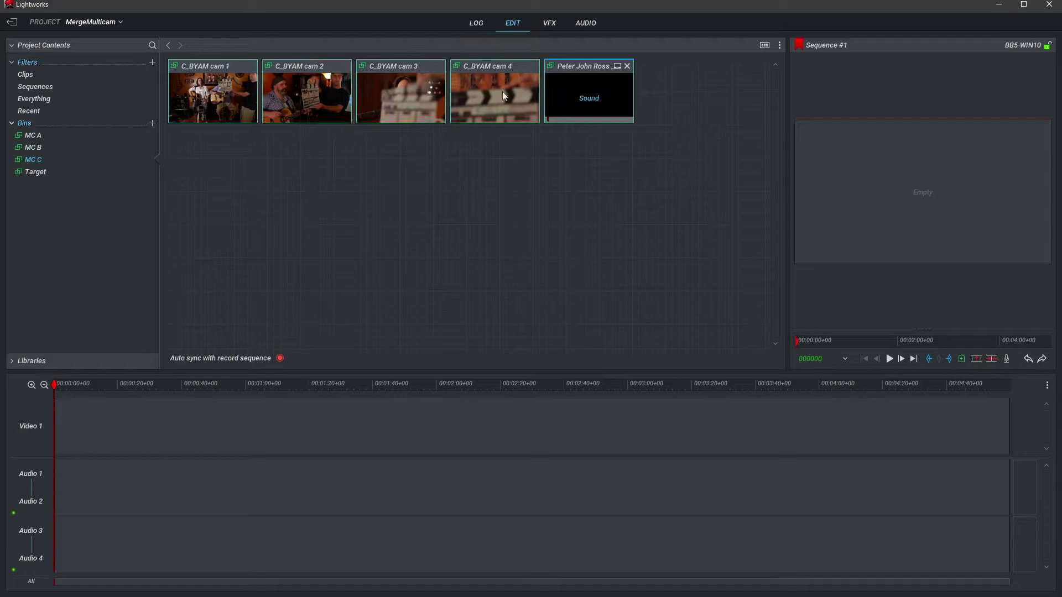
pyautogui.moveTo(227, 100); pyautogui.dragTo(117, 175)
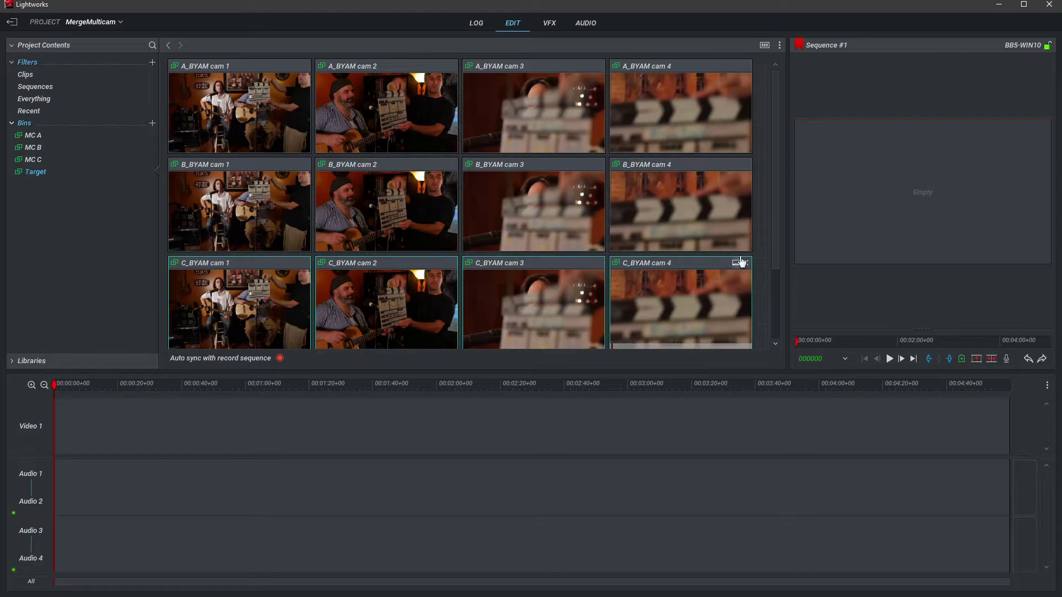
# - Create a filled sequence from the Target bin with video from All, audio from the sound mix clip and a 72-frame cut interval
pyautogui.moveTo(775, 237); pyautogui.dragTo(781, 347)
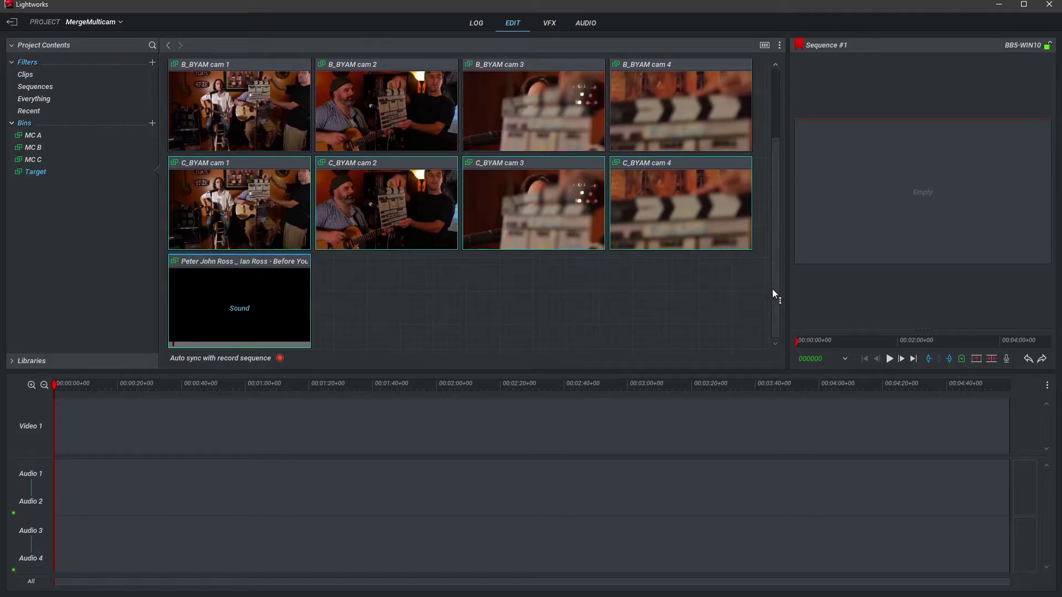
pyautogui.moveTo(773, 293); pyautogui.dragTo(775, 201)
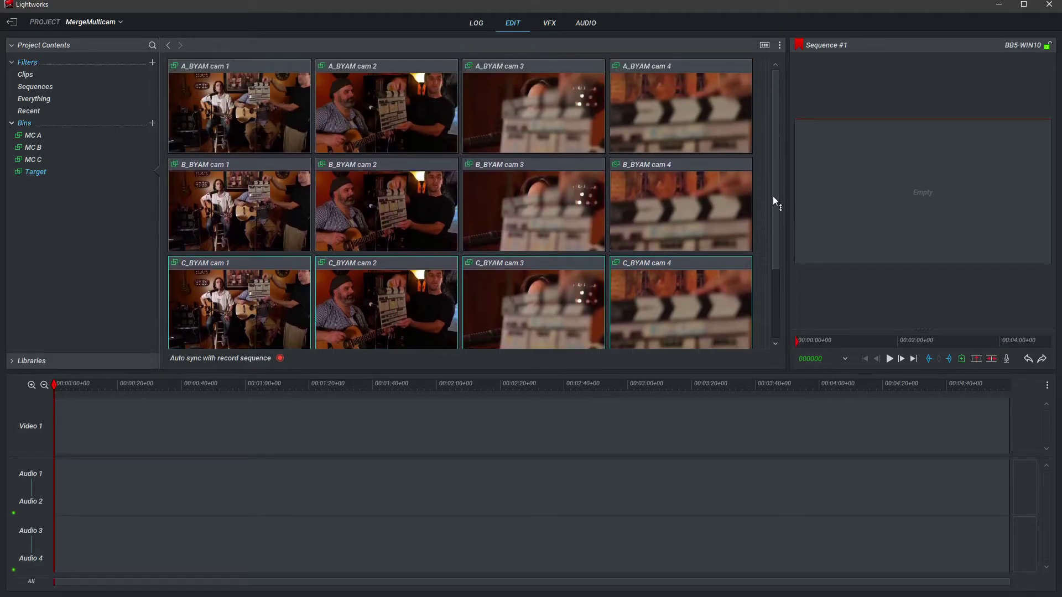
pyautogui.rightClick(246, 97)
pyautogui.moveTo(273, 135)
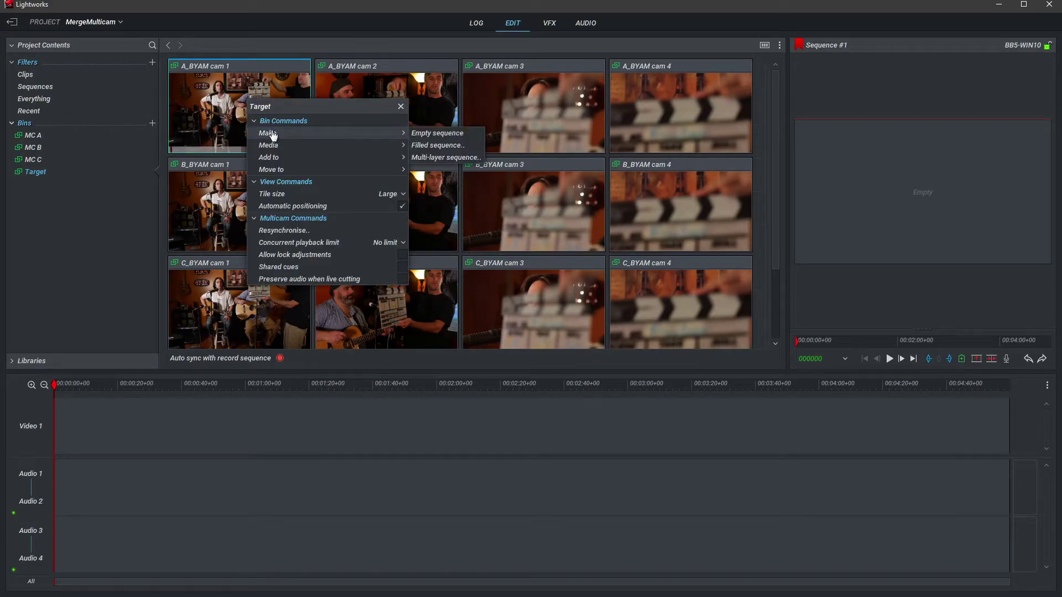
pyautogui.click(467, 146)
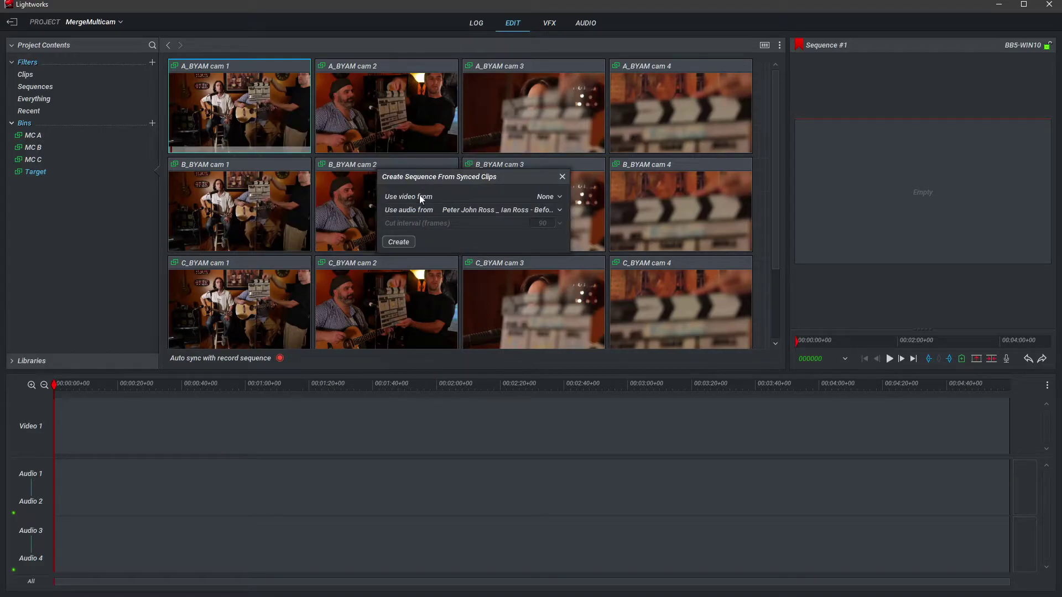
pyautogui.click(546, 198)
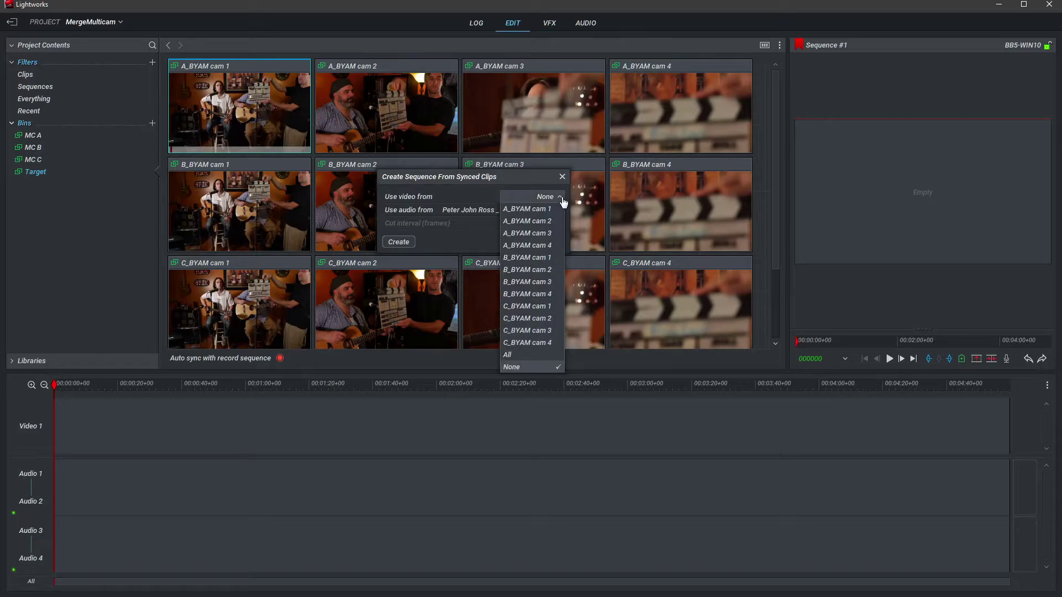
pyautogui.click(525, 356)
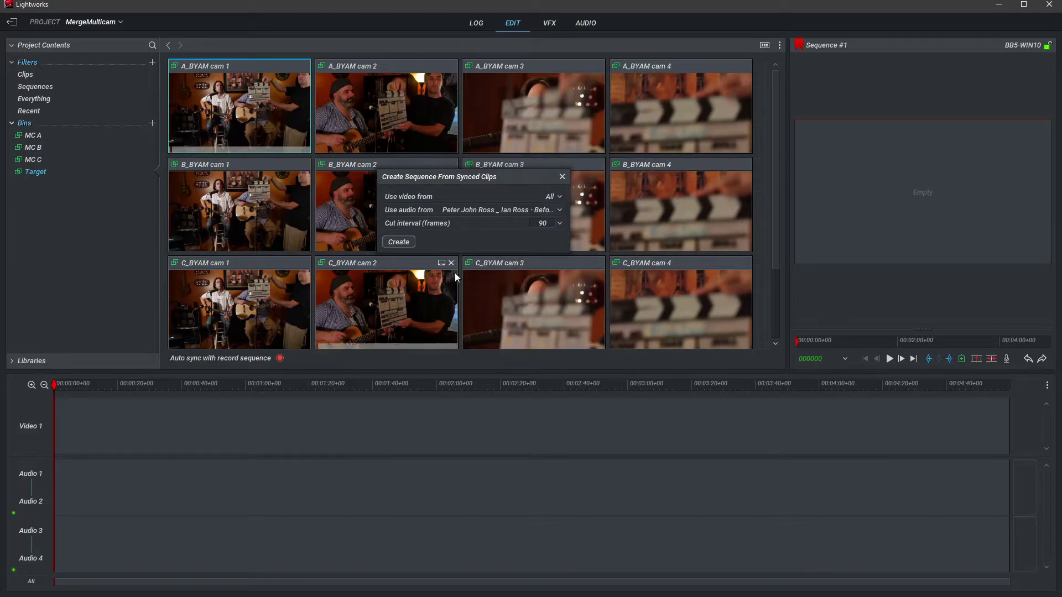
pyautogui.click(559, 210)
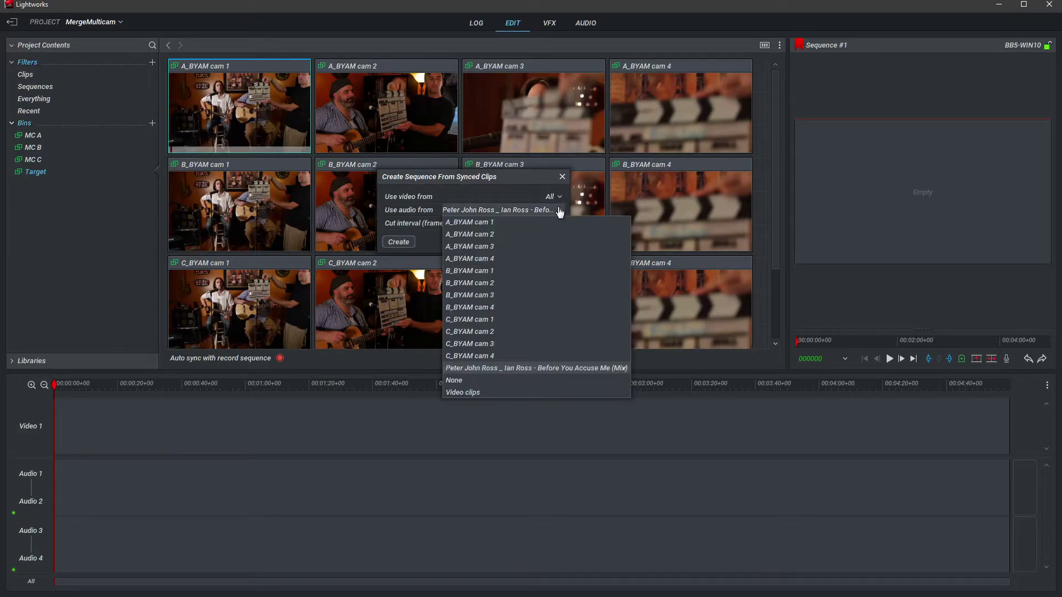
pyautogui.click(575, 370)
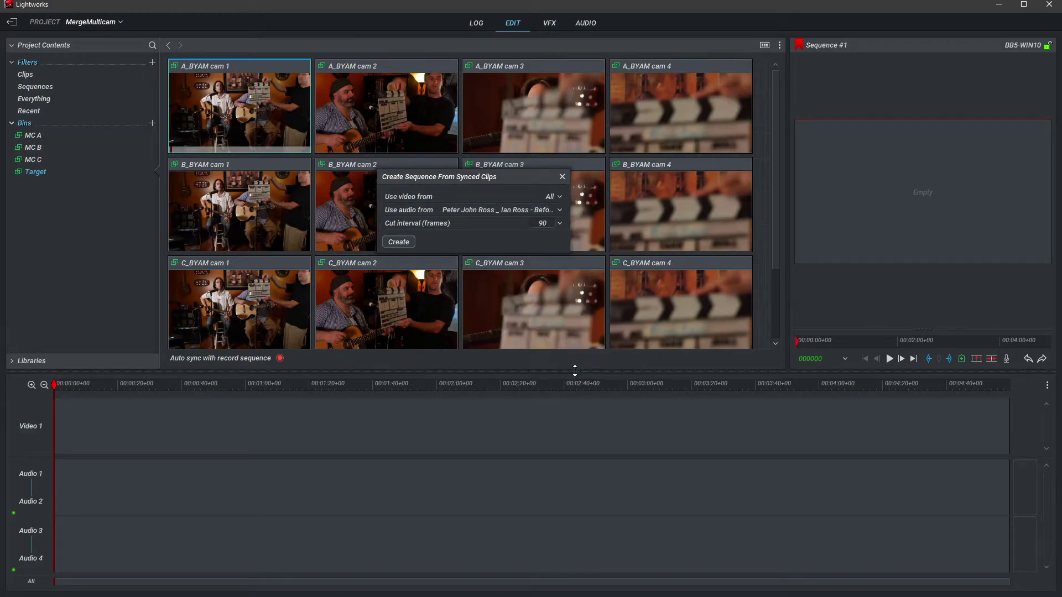
pyautogui.click(551, 225)
pyautogui.write('72')
pyautogui.click(397, 242)
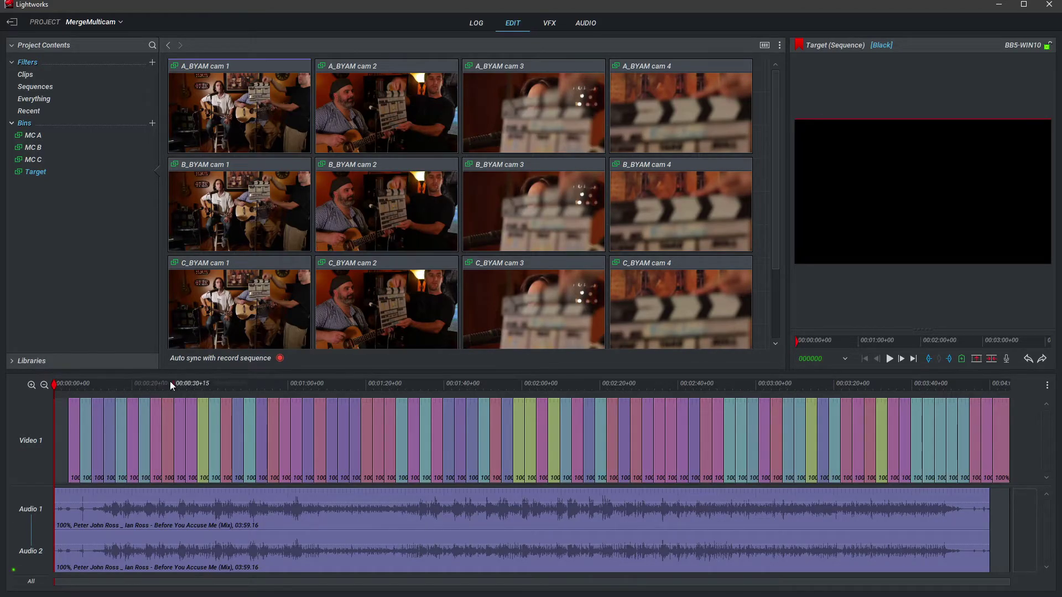
# - Play the opening of the Target sequence to examine how its cuts switch between the synced camera clips
pyautogui.scroll(2, 88, 383)
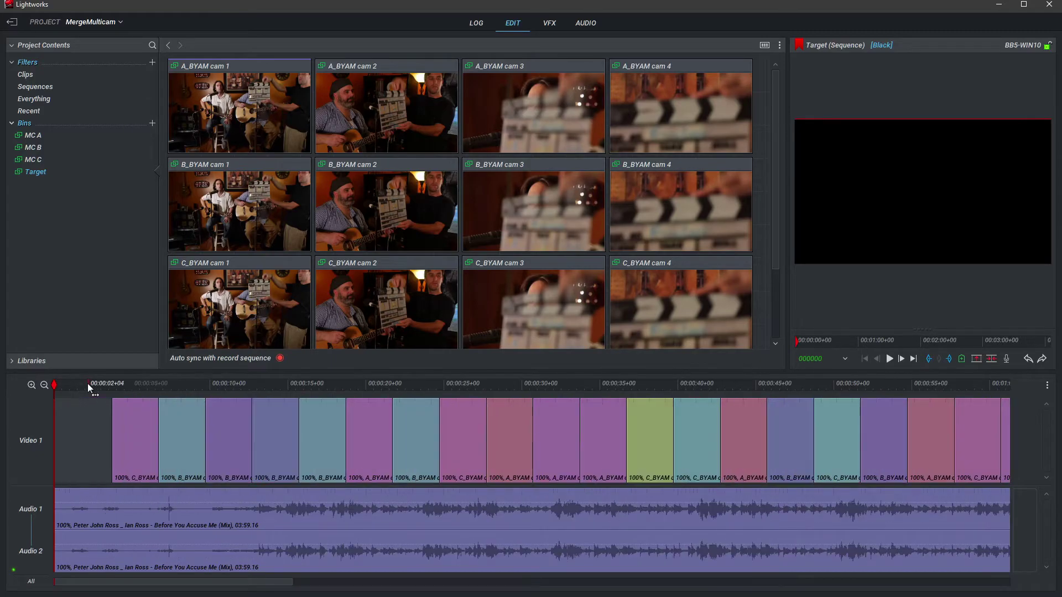
pyautogui.moveTo(119, 381); pyautogui.dragTo(150, 381)
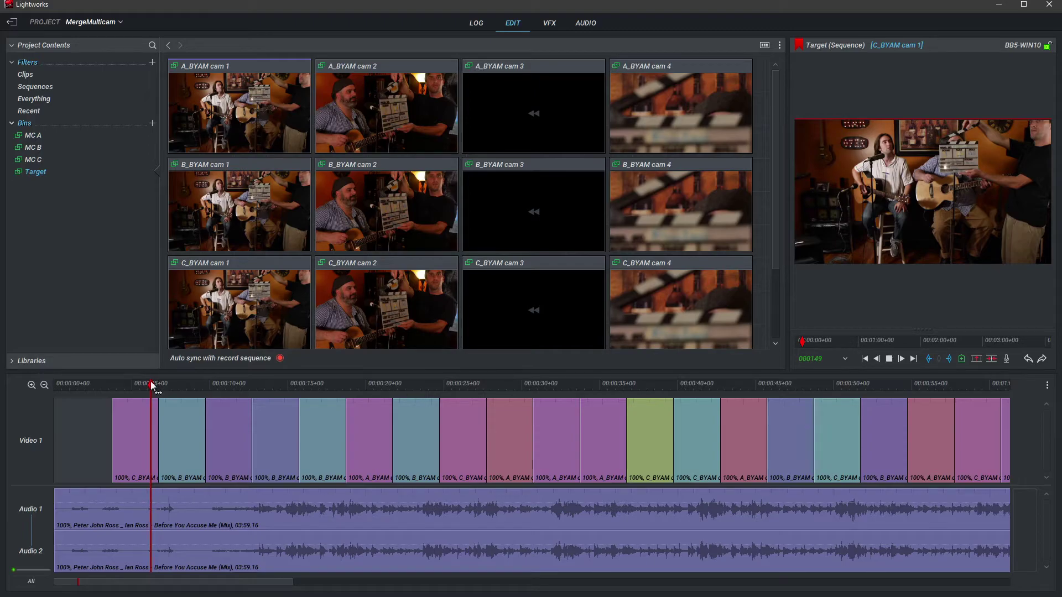
pyautogui.press('space')
pyautogui.press('space')
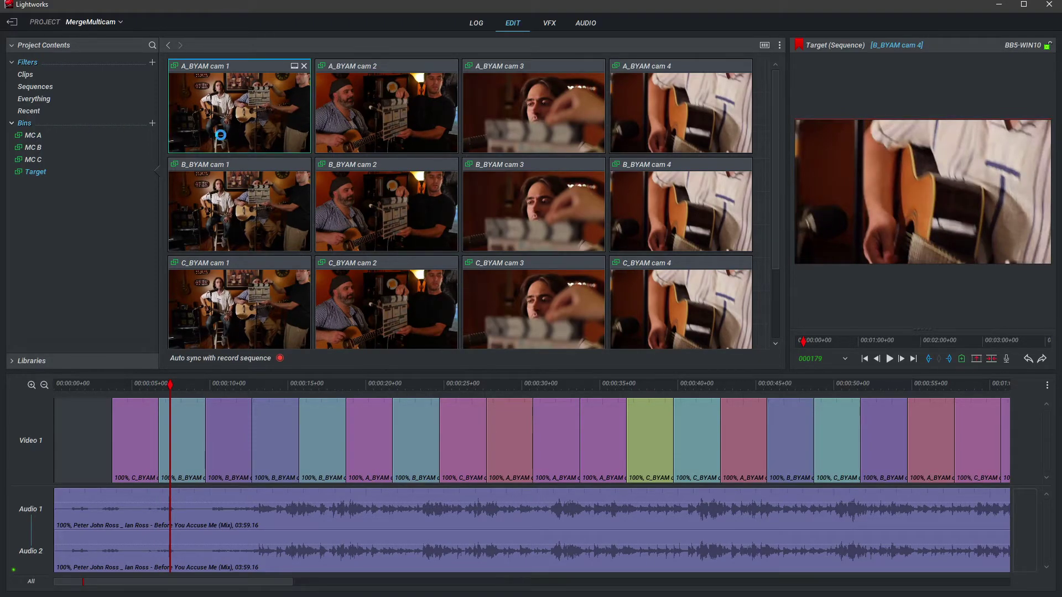
pyautogui.press('space')
pyautogui.press('space')
pyautogui.press('space')
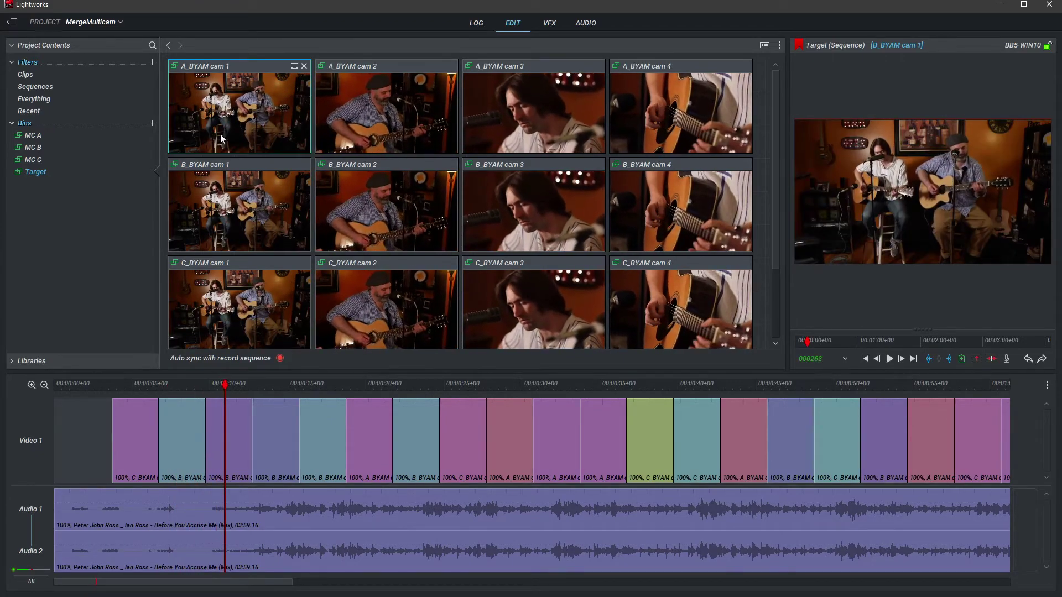
pyautogui.press('3')
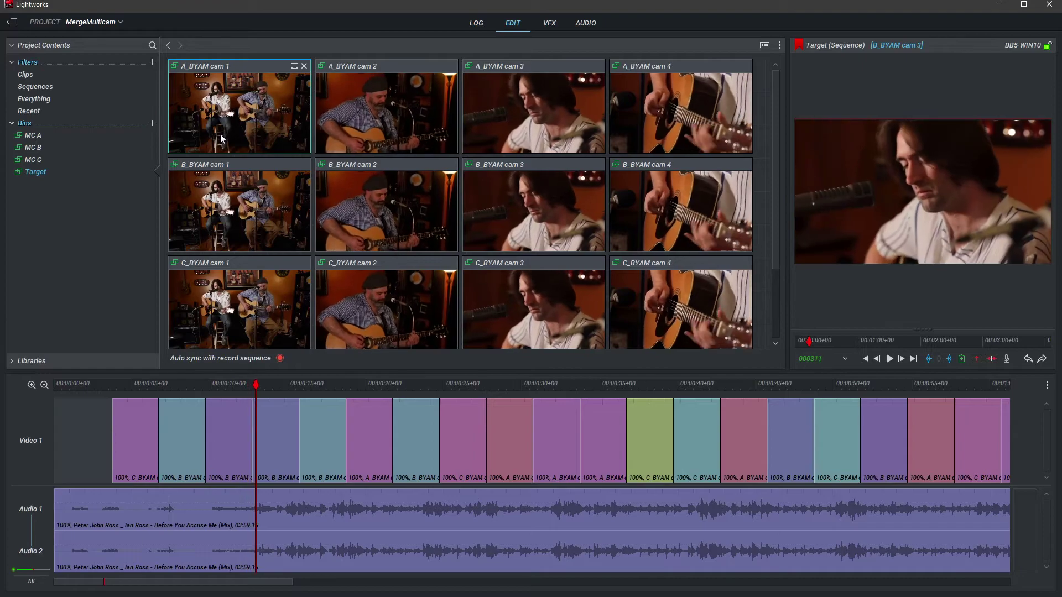
pyautogui.press('space')
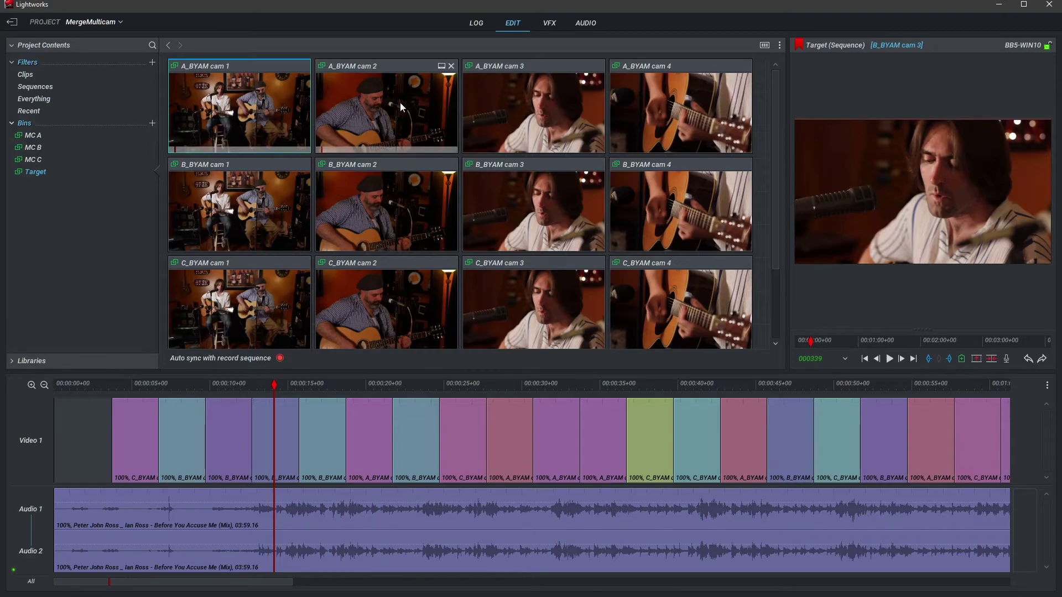
# - Replace the B_BYAM cam 3 segment at about 14 seconds with A_BYAM cam 2
pyautogui.rightClick(282, 413)
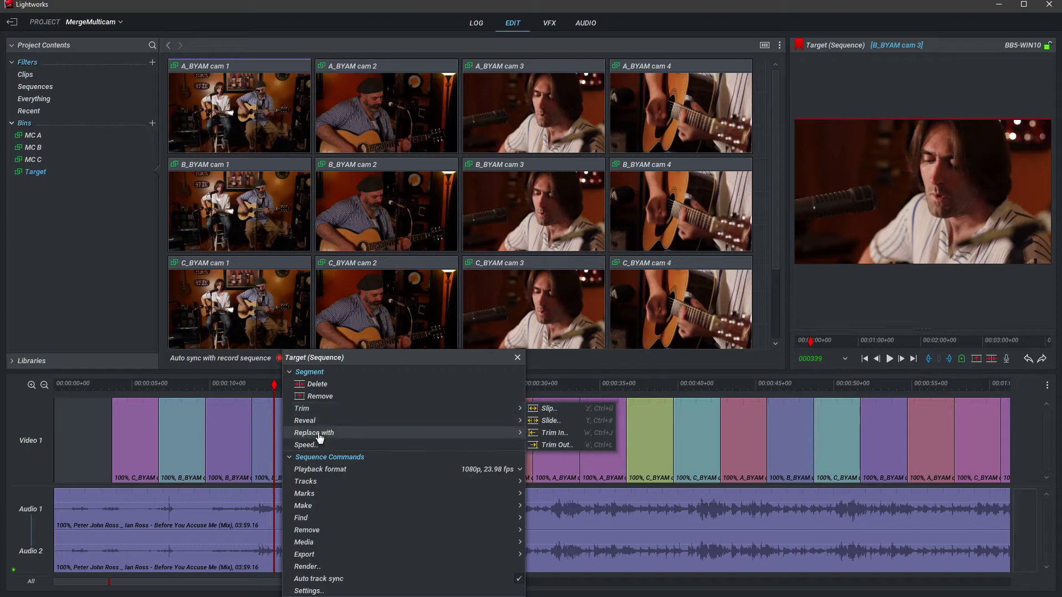
pyautogui.moveTo(318, 437)
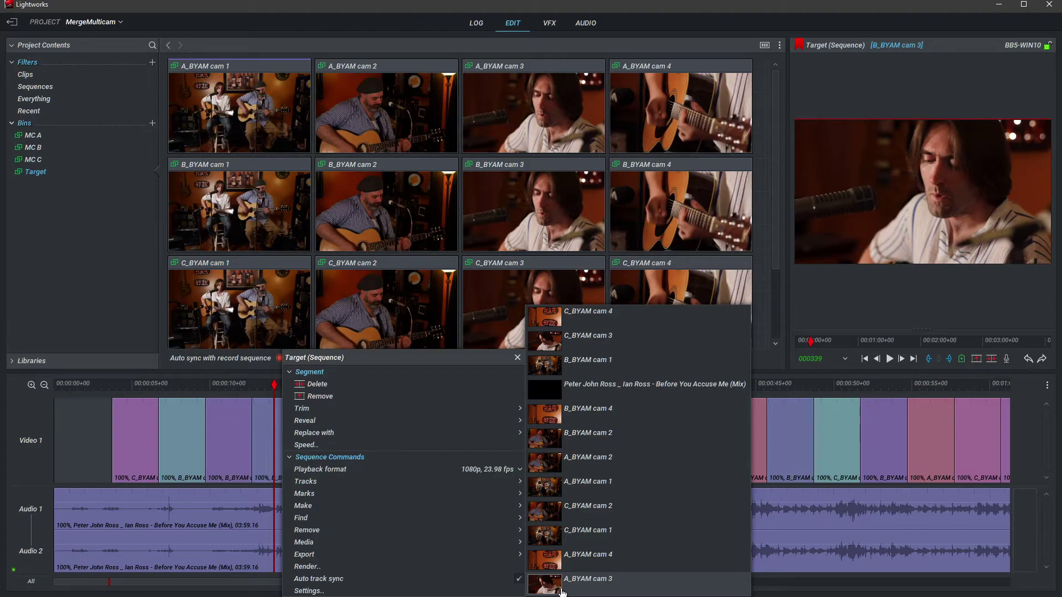
pyautogui.click(551, 471)
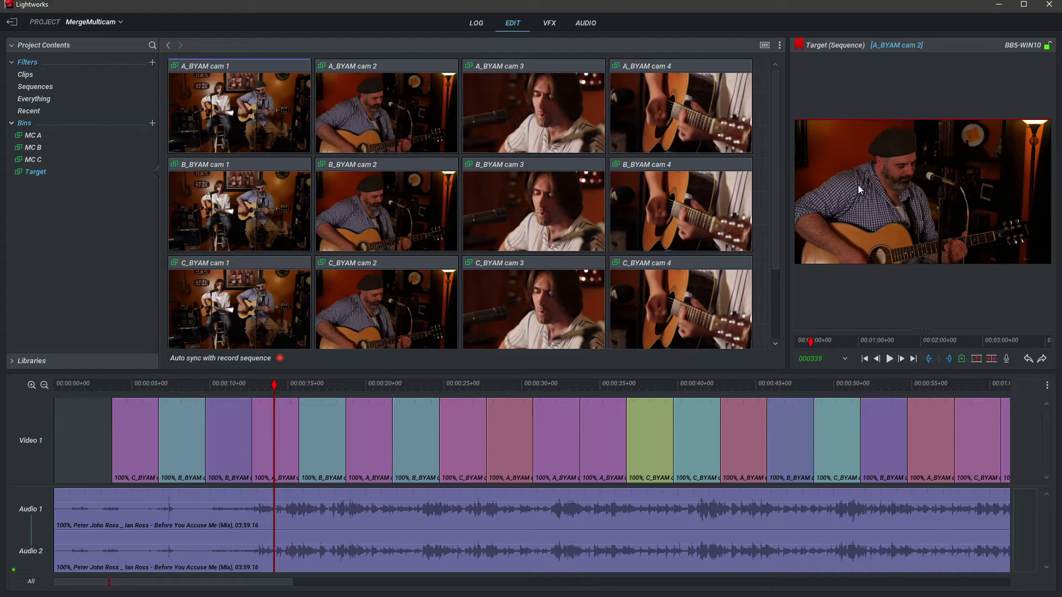
# - Replace the A_BYAM cam 4 segment at about 29 seconds with A_BYAM cam 1
pyautogui.click(509, 383)
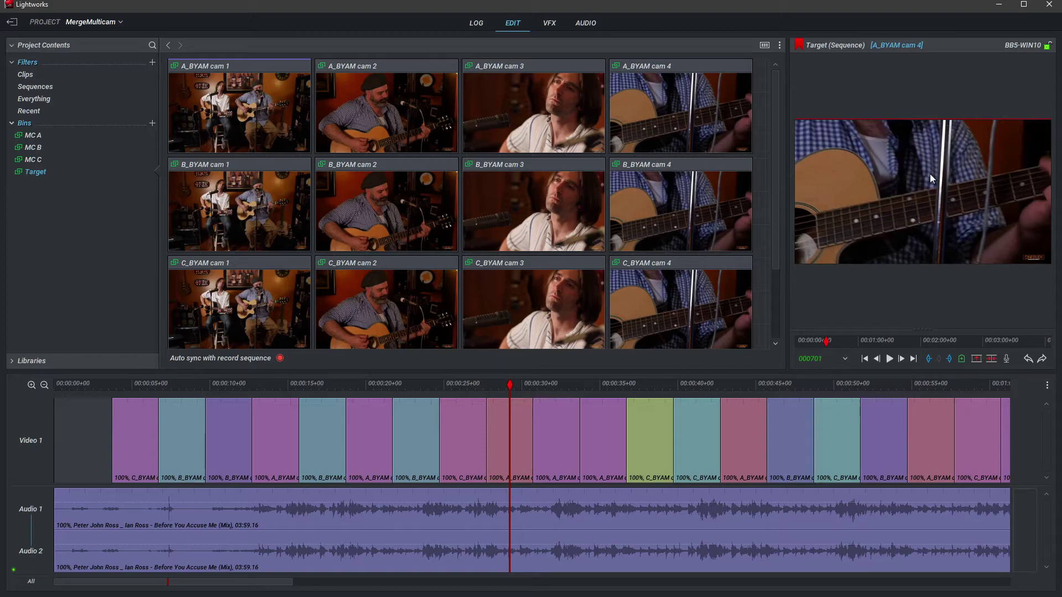
pyautogui.moveTo(248, 101)
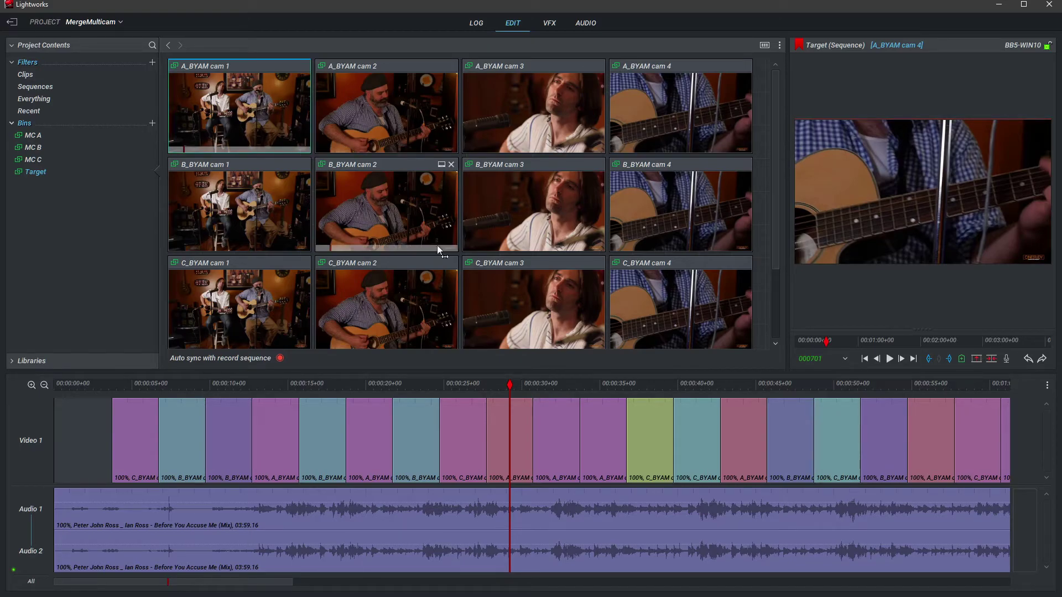
pyautogui.rightClick(500, 416)
pyautogui.moveTo(502, 420)
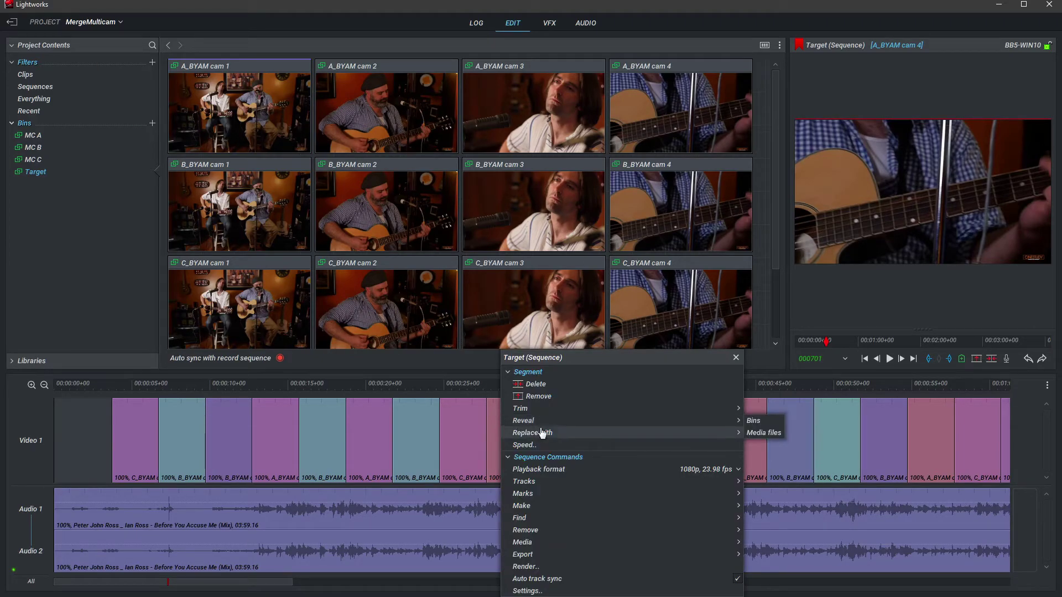
pyautogui.moveTo(560, 438)
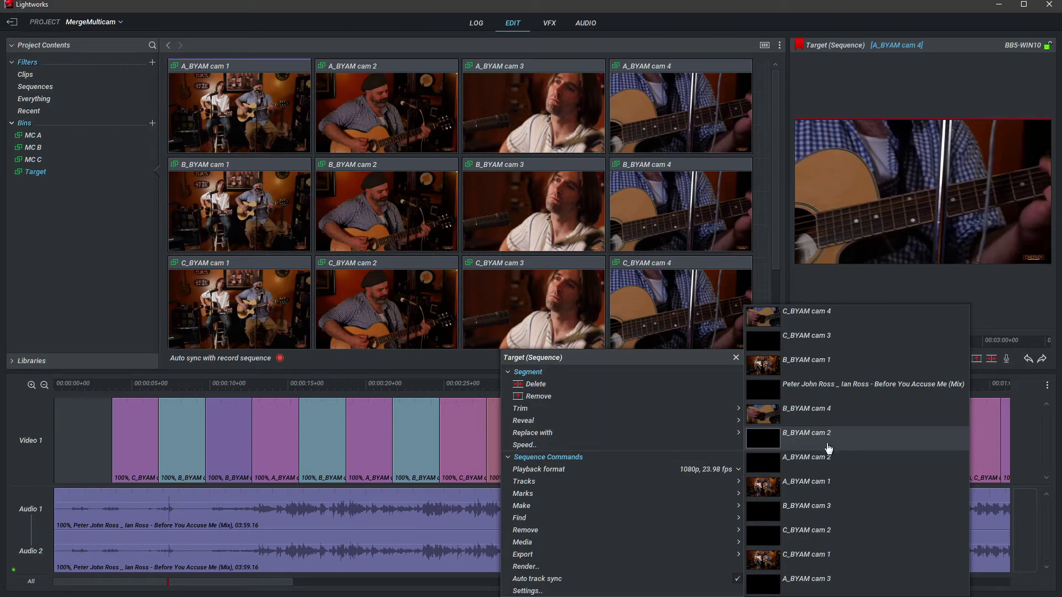
pyautogui.click(828, 482)
pyautogui.moveTo(448, 336)
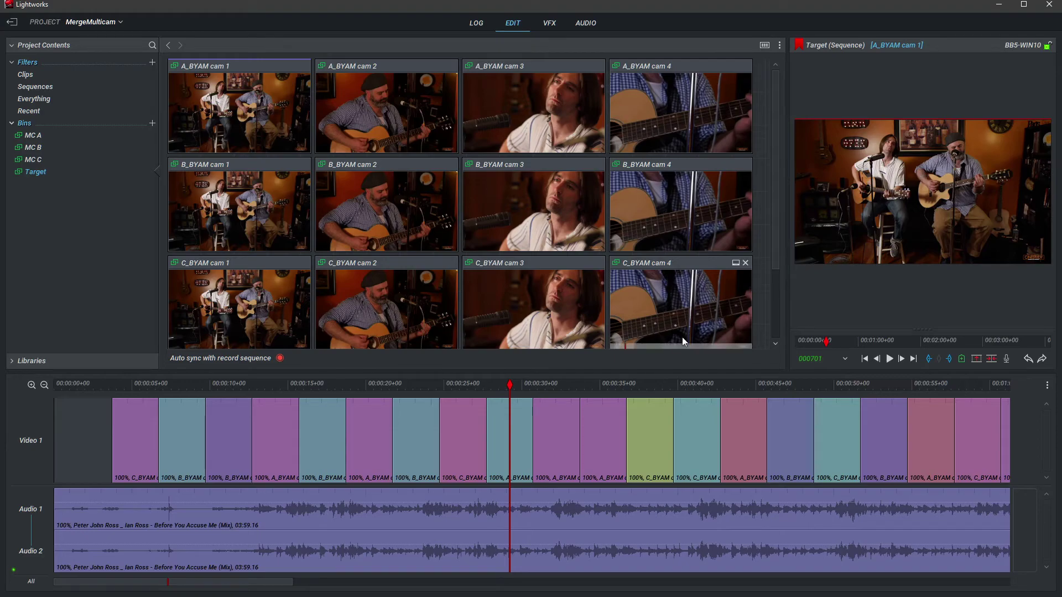
# - Move the cut between the replaced A_BYAM cam 1 segment and the following A_BYAM cam 2 segment to about 32 seconds and play it
pyautogui.click(496, 384)
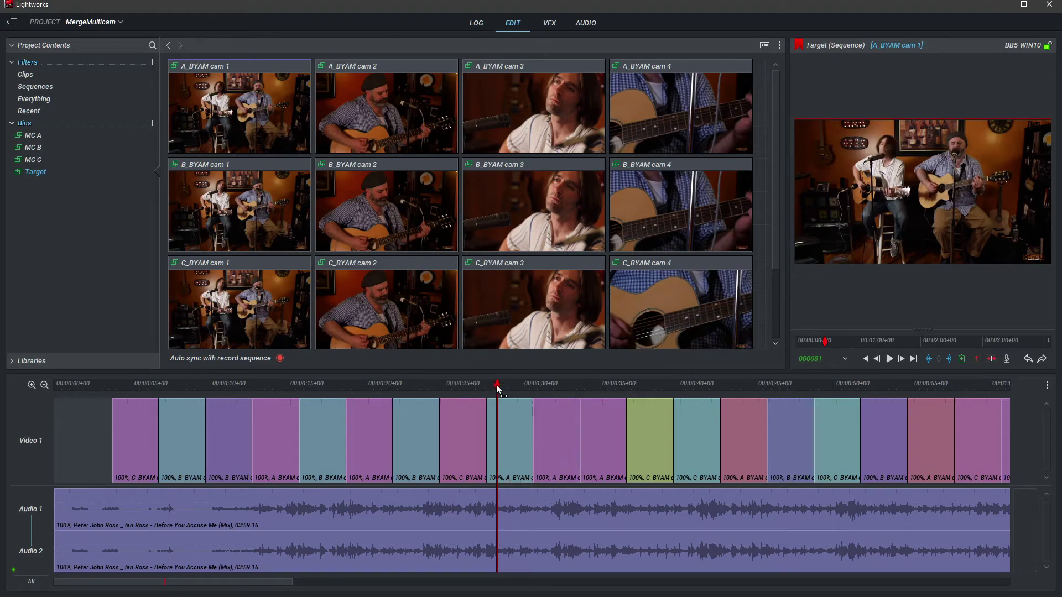
pyautogui.press('space')
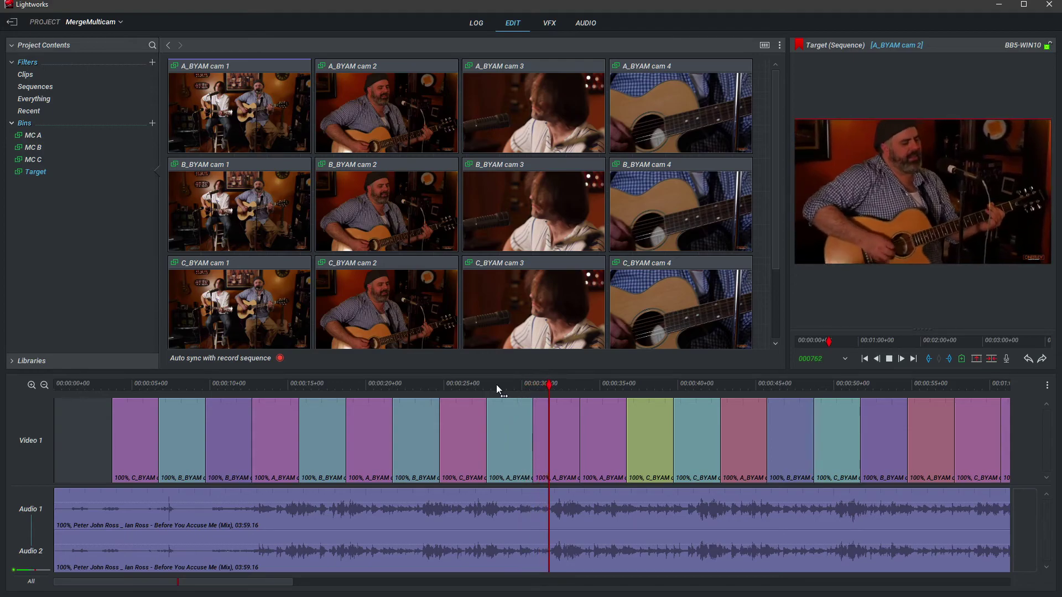
pyautogui.press('space')
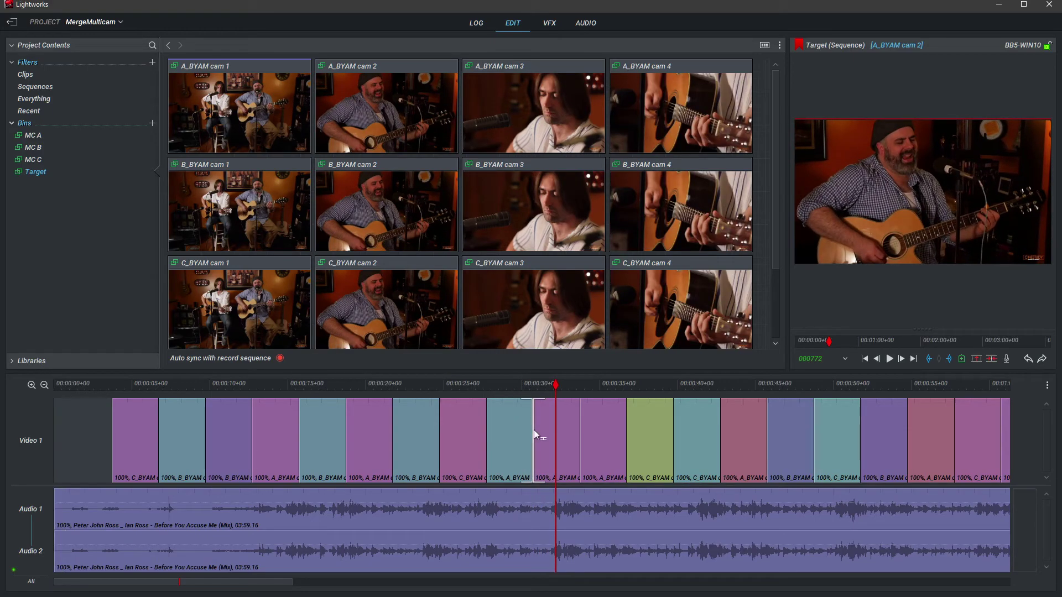
pyautogui.click(534, 432)
pyautogui.moveTo(534, 431); pyautogui.dragTo(556, 429)
pyautogui.click(540, 386)
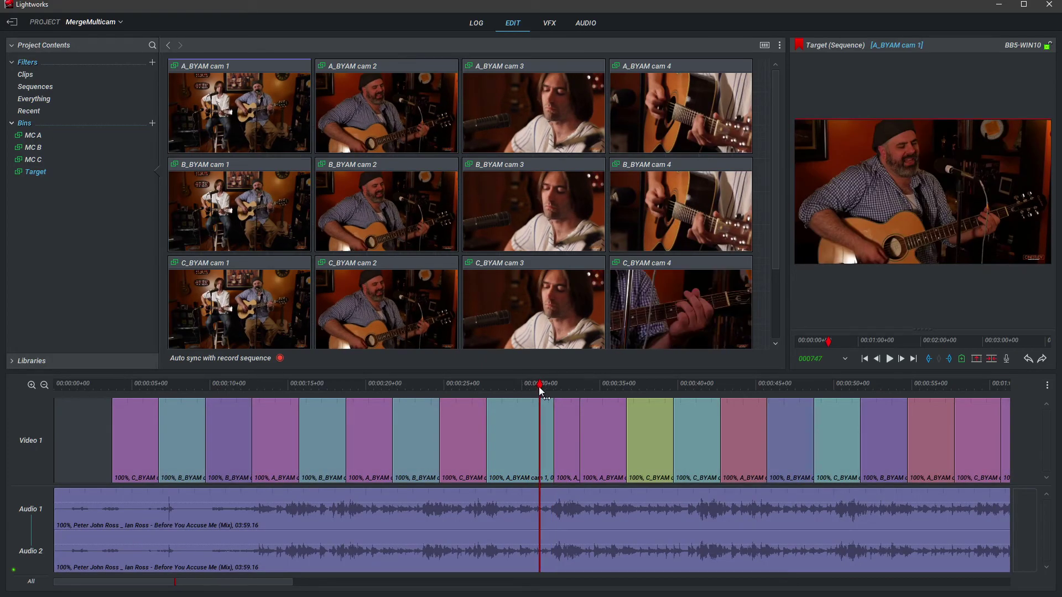
pyautogui.press('space')
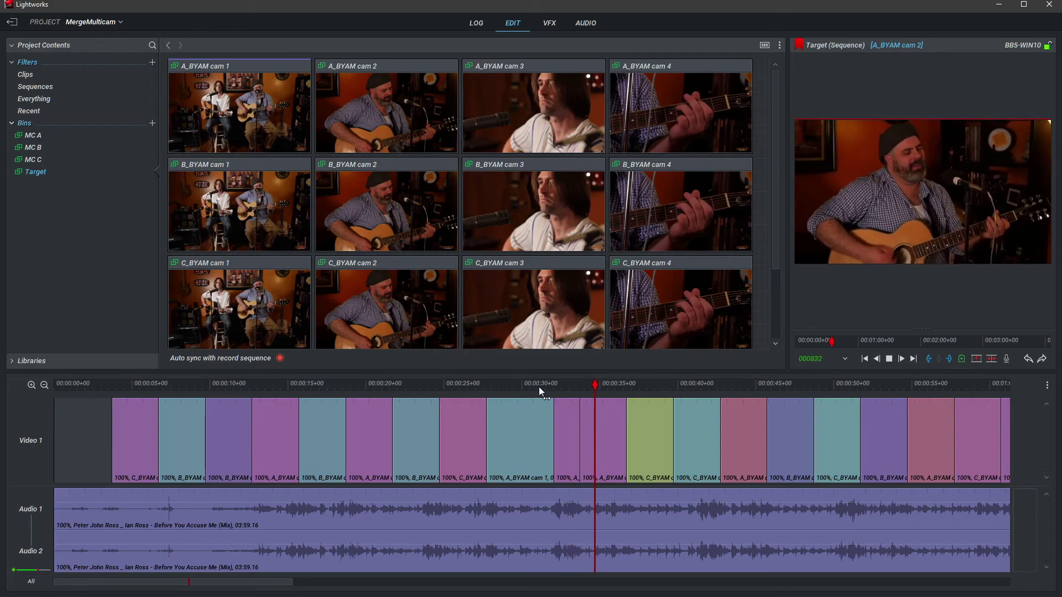
# - Replace the A_BYAM cam 2 segment at about 35 seconds with B_BYAM cam 4
pyautogui.click(585, 419)
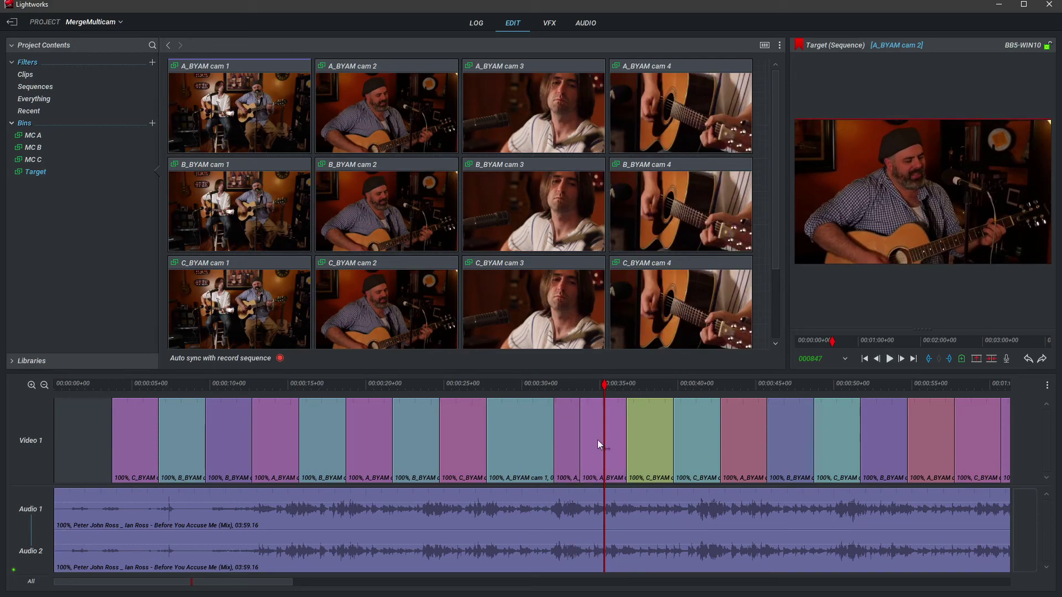
pyautogui.click(692, 198)
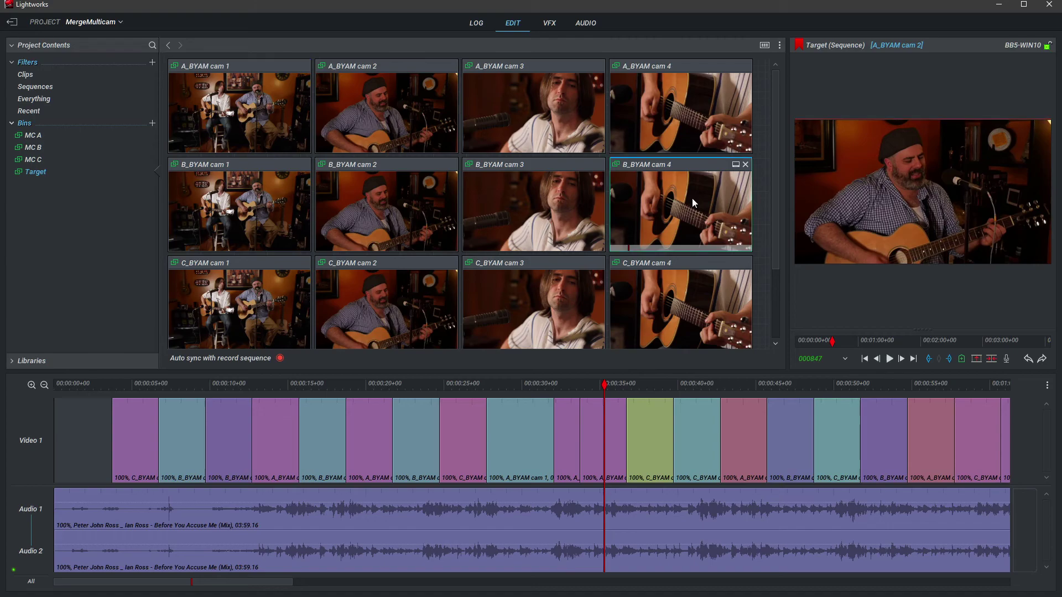
pyautogui.rightClick(594, 429)
pyautogui.moveTo(595, 431)
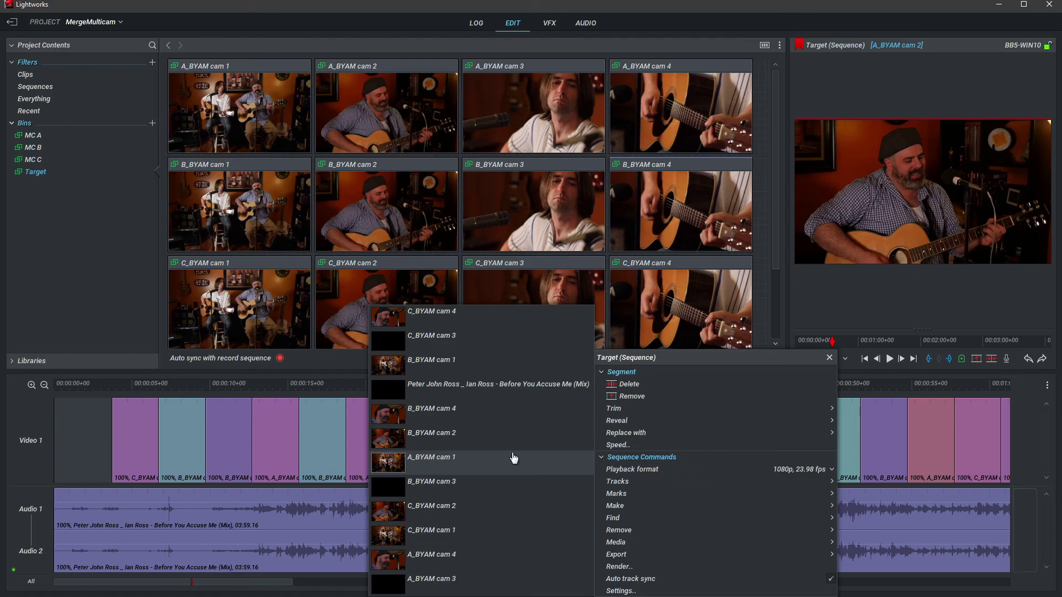
pyautogui.click(488, 424)
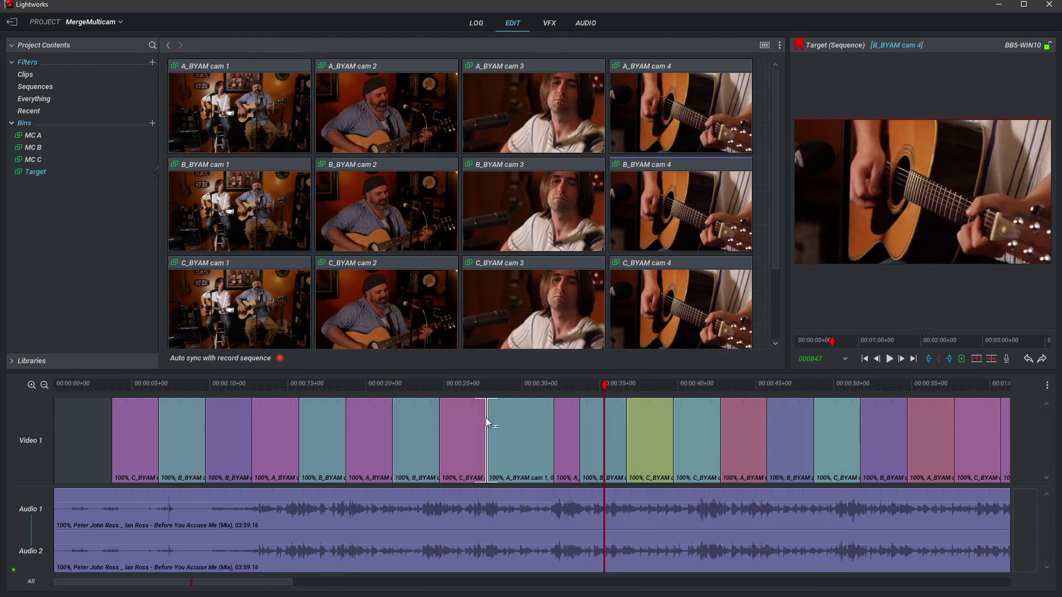